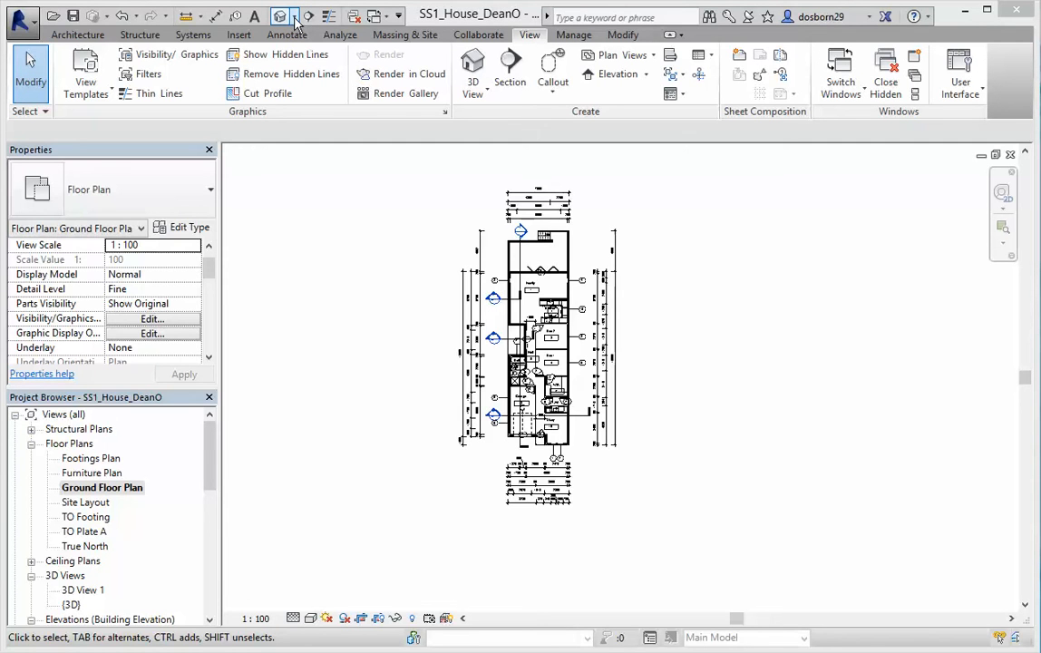
# Step: View the whole house in the default 3D view, and return to the Ground Floor Plan
pyautogui.click(280, 17)
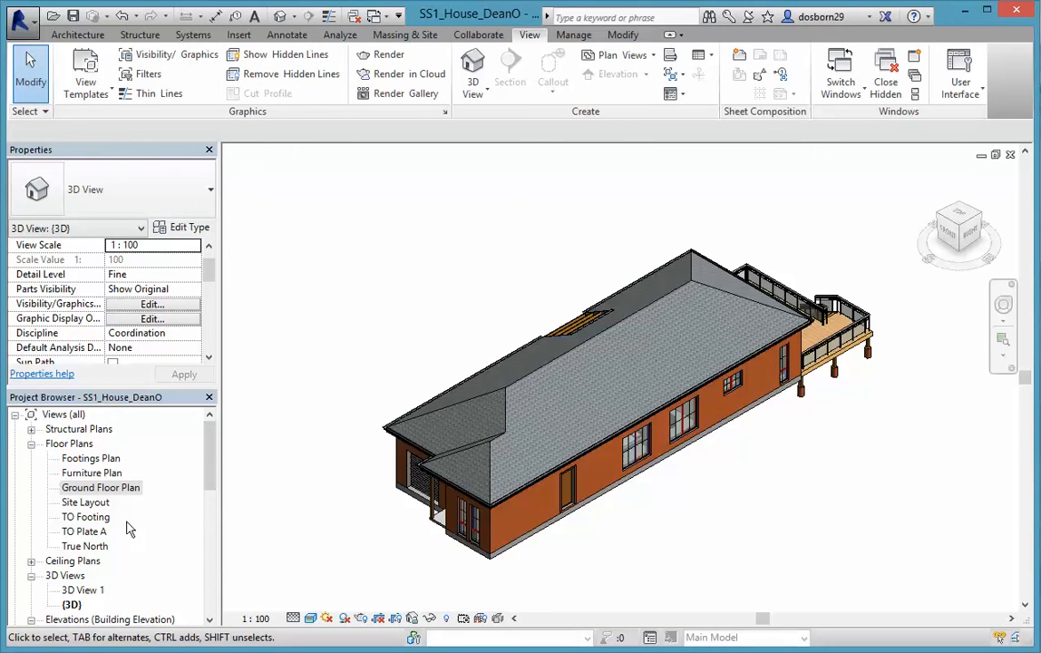
pyautogui.click(100, 488)
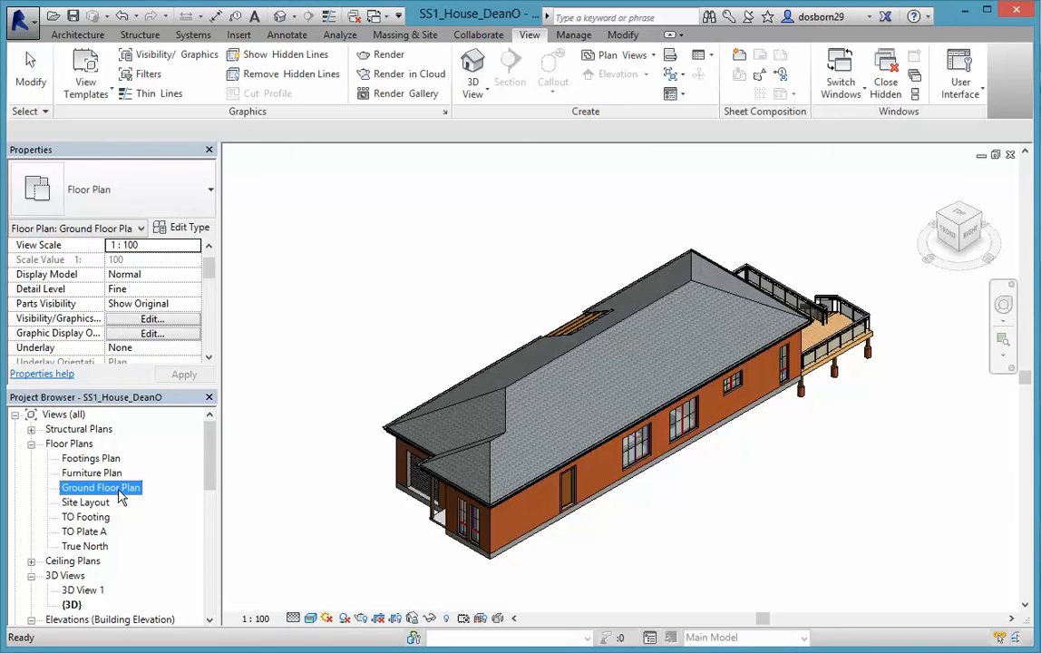
pyautogui.doubleClick(119, 490)
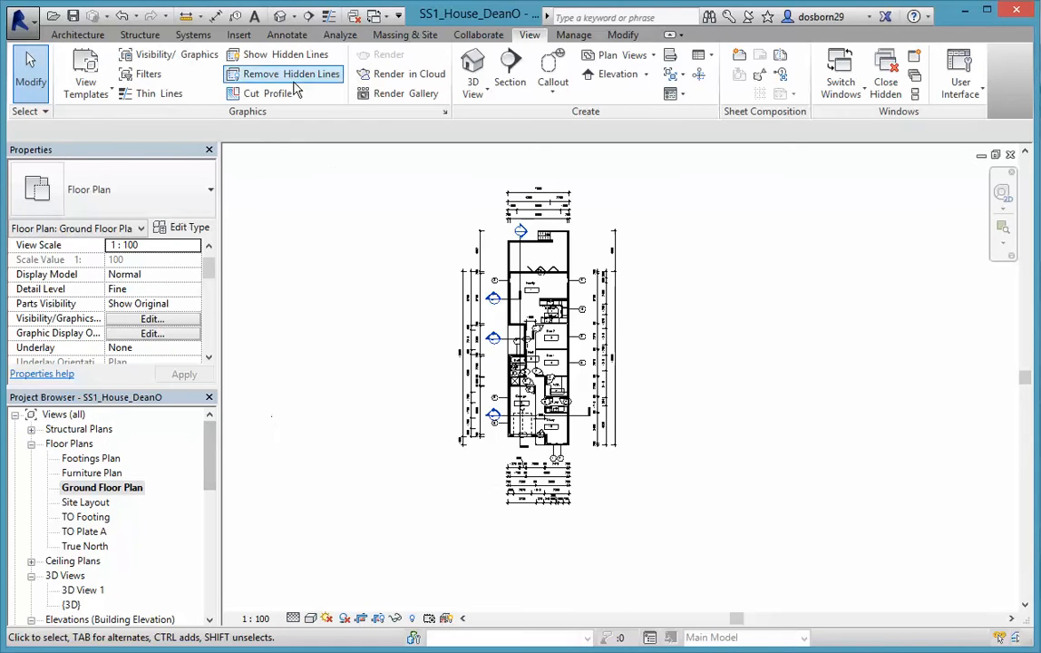
# Step: Place a perspective camera in the Ground Floor Plan, with its eye in front of the garage side and its target beyond the rear deck
pyautogui.click(294, 18)
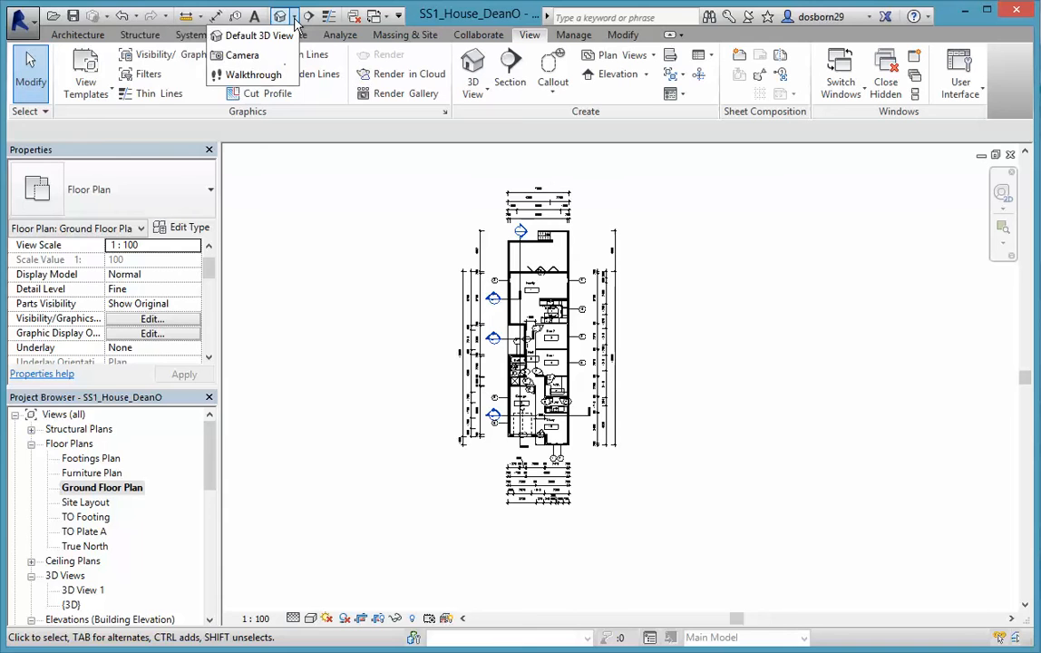
pyautogui.click(243, 55)
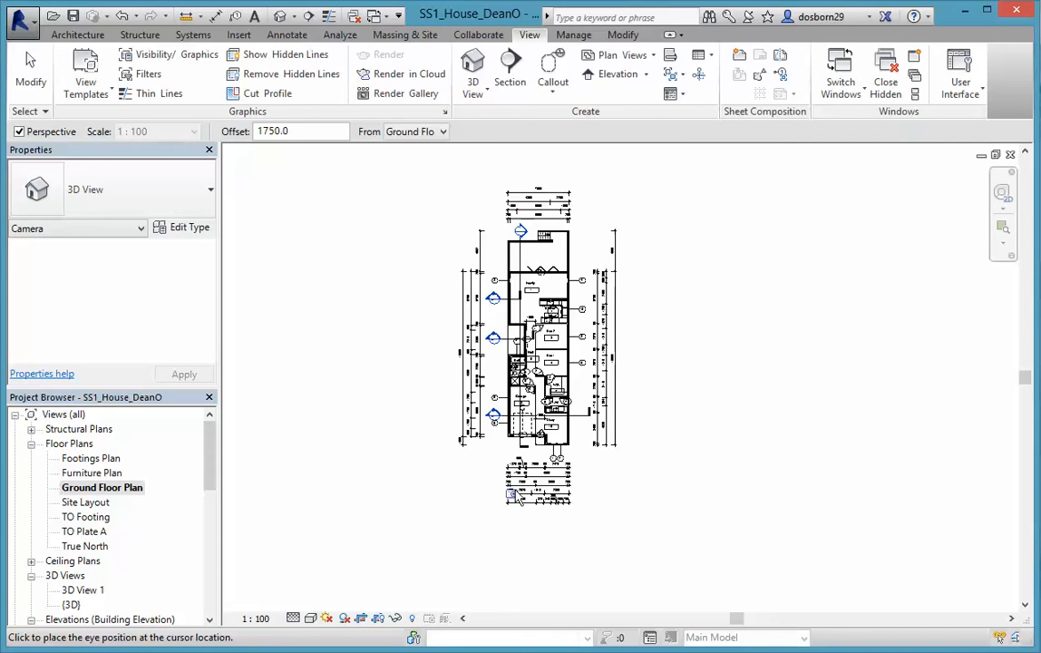
pyautogui.click(362, 620)
pyautogui.click(492, 545)
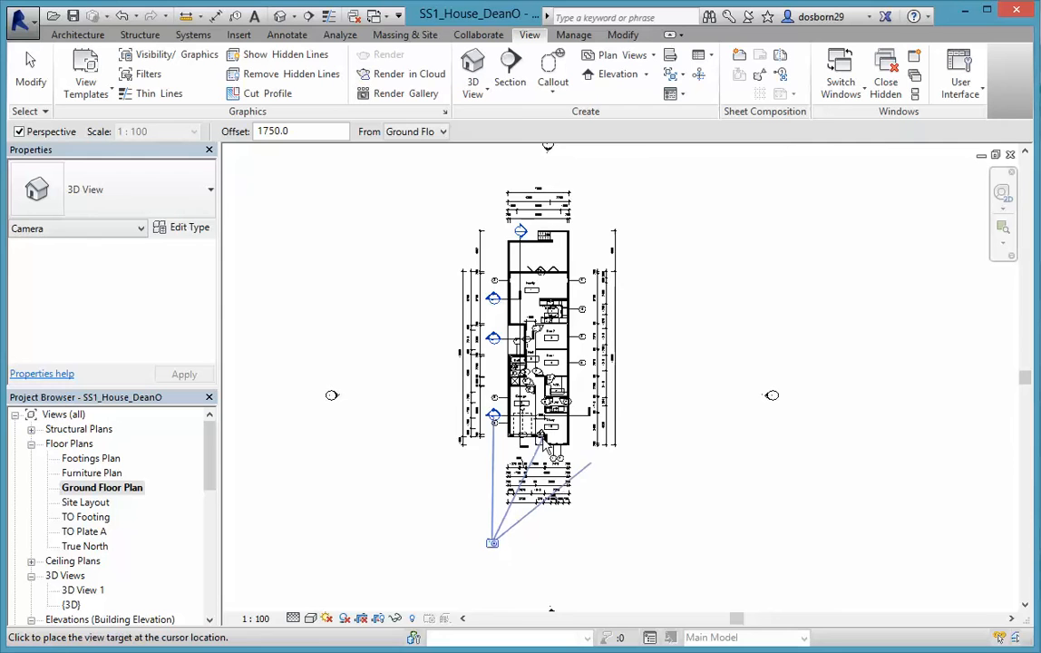
pyautogui.click(589, 211)
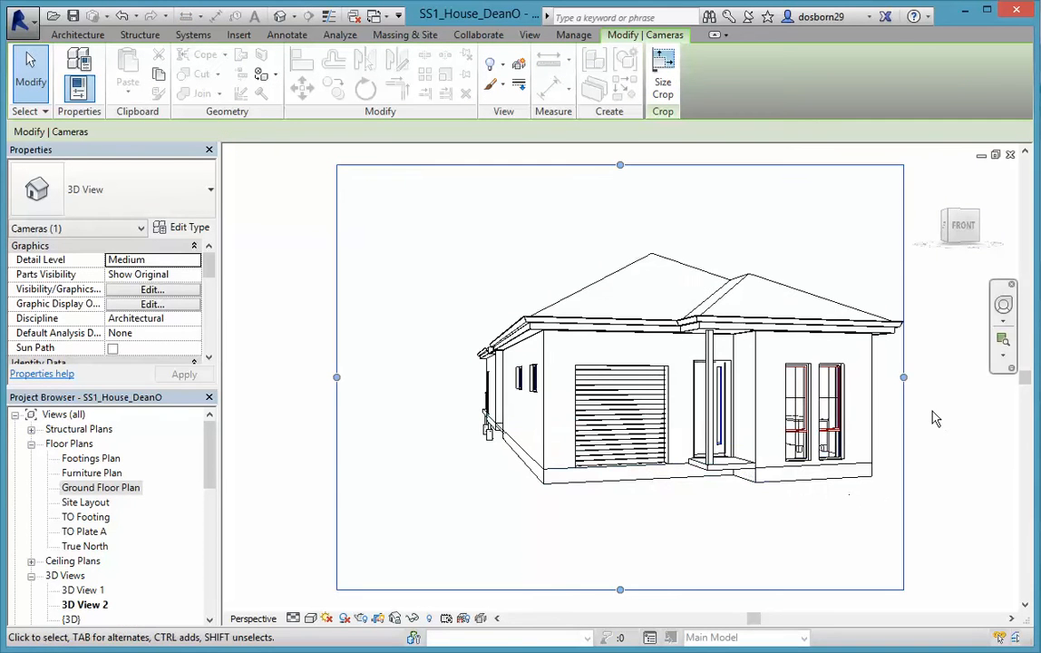
# Step: Resize the camera view's crop region on all four sides: slightly wider beside the front windows, tighter around the rest of the house
pyautogui.moveTo(904, 378); pyautogui.dragTo(939, 377)
pyautogui.moveTo(638, 591); pyautogui.dragTo(639, 527)
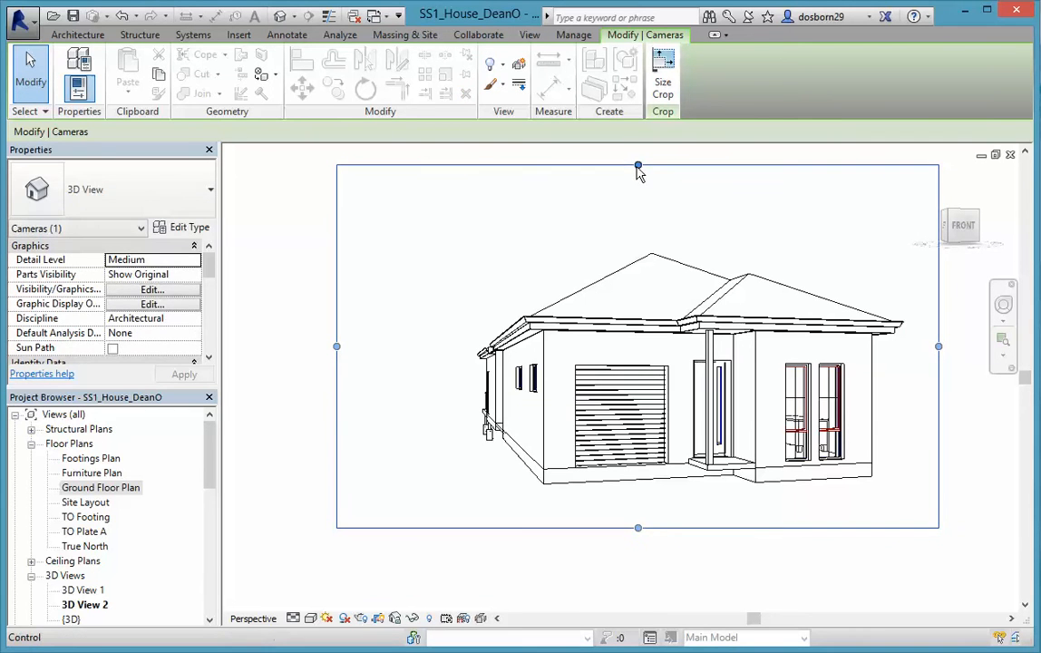
pyautogui.moveTo(640, 168); pyautogui.dragTo(639, 227)
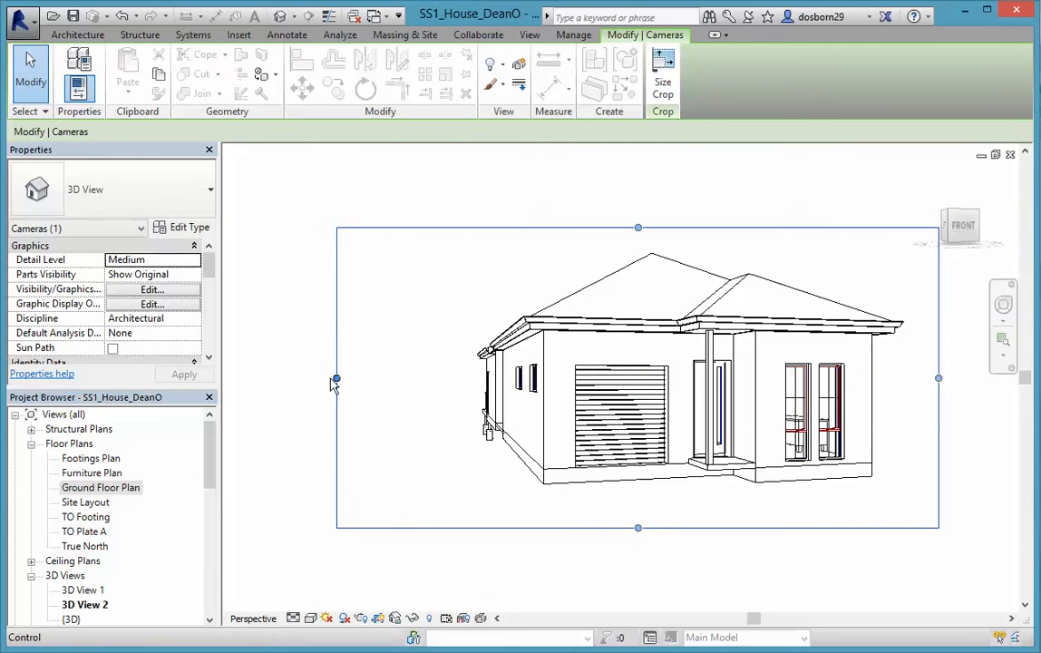
pyautogui.moveTo(337, 377); pyautogui.dragTo(433, 380)
# Step: Hide the two 300mm round concrete columns at the rear of the house as elements in the camera view
pyautogui.scroll(3, 463, 444)
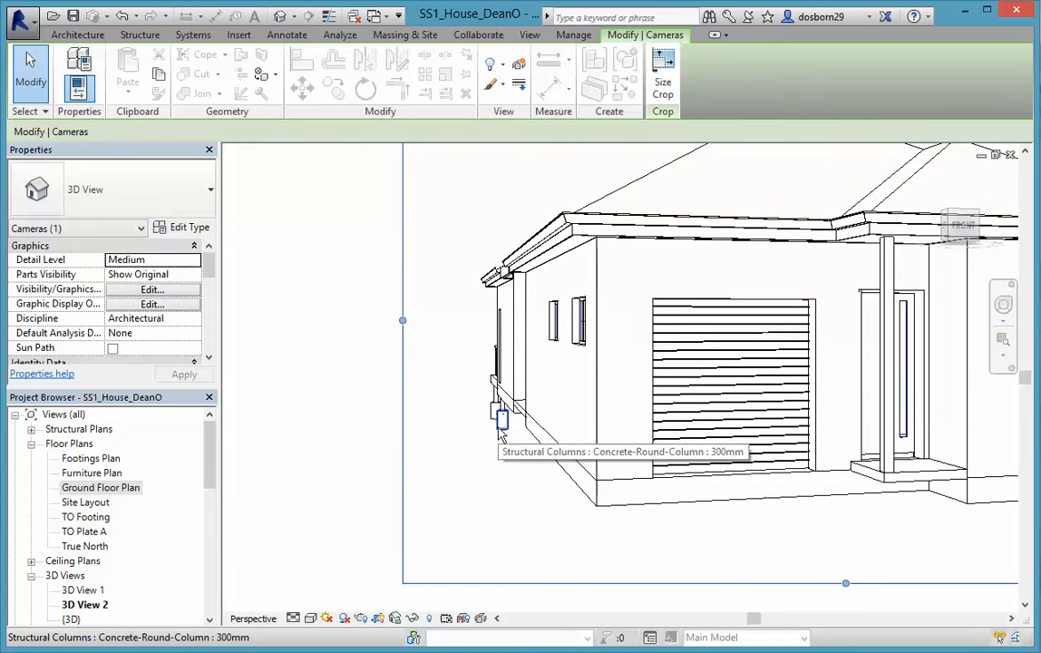
pyautogui.click(500, 431)
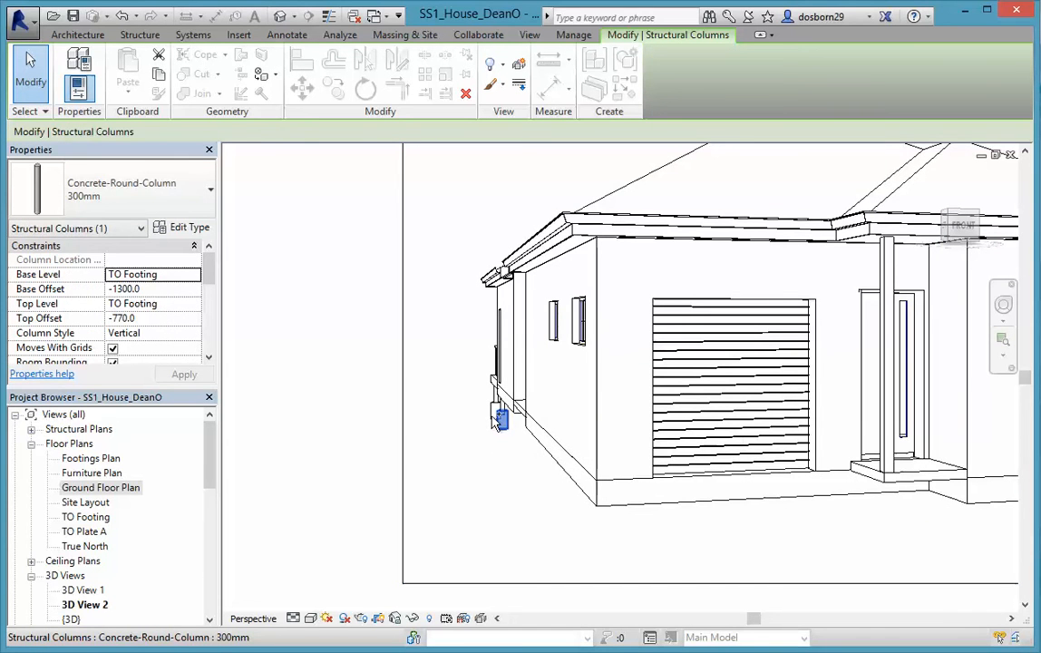
pyautogui.keyDown('ctrl'); pyautogui.click(498, 419); pyautogui.keyUp('ctrl')
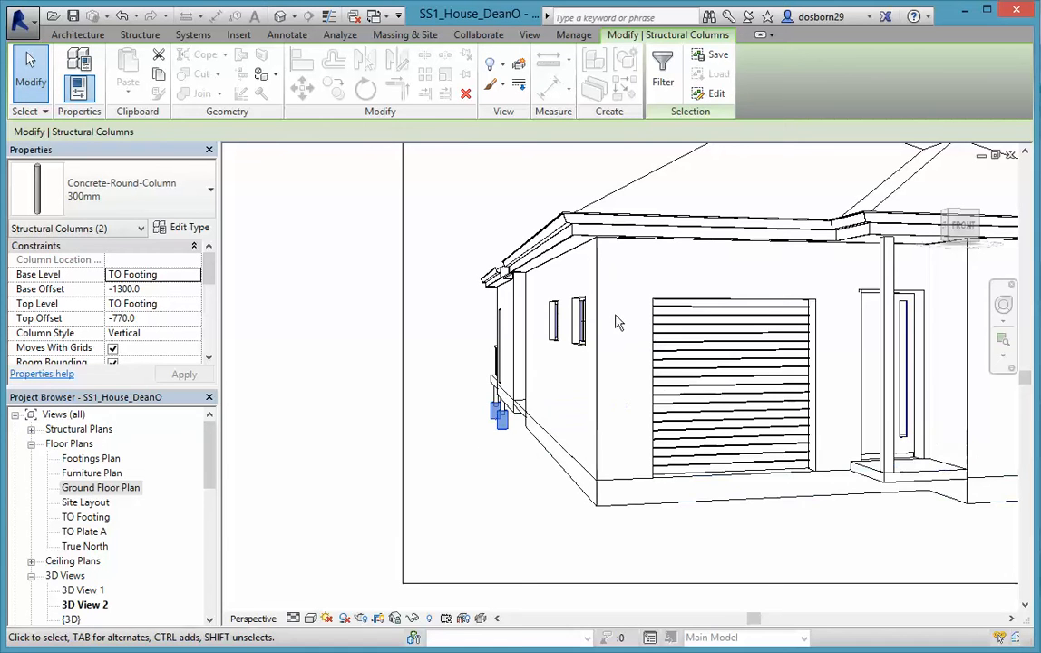
pyautogui.rightClick(499, 424)
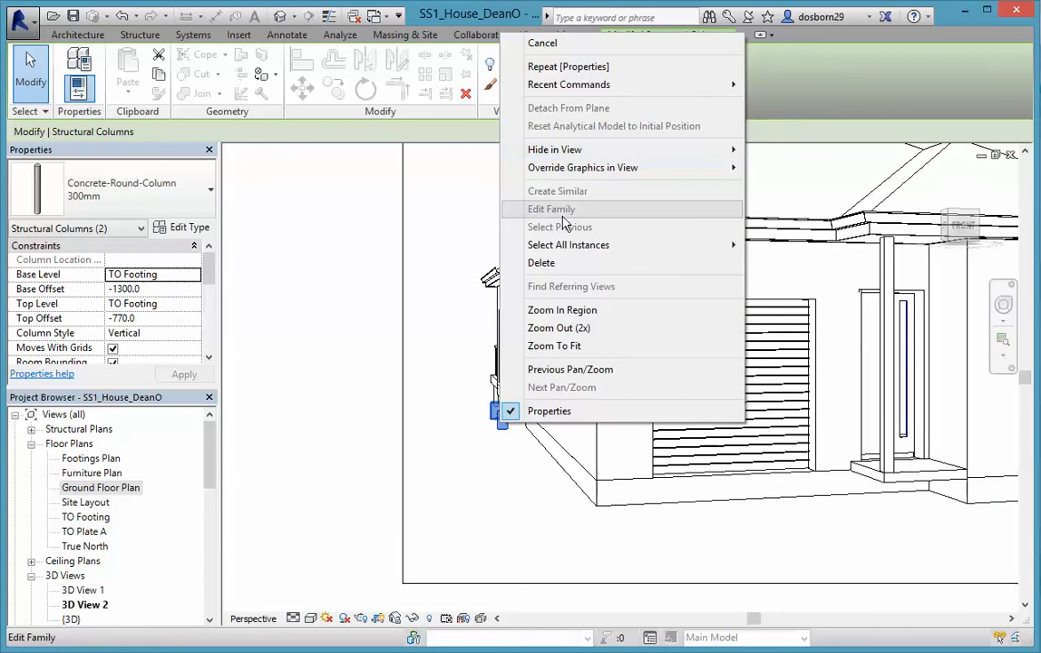
pyautogui.moveTo(504, 151)
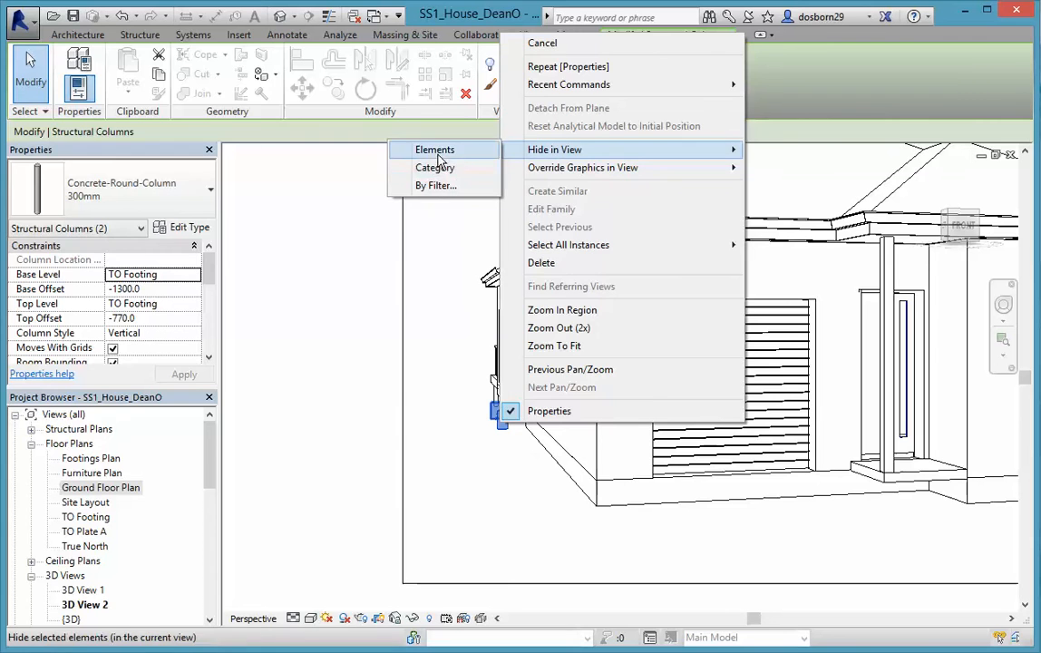
pyautogui.click(437, 150)
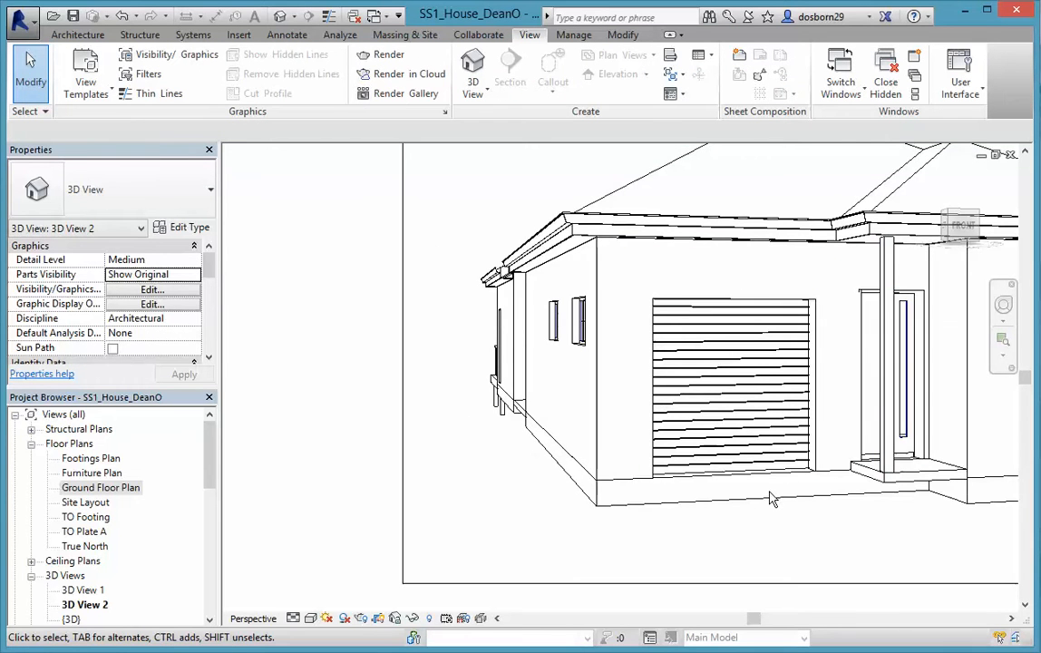
# Step: Set the camera view's detail level to Fine and its visual style to Realistic
pyautogui.scroll(-2, 780, 467)
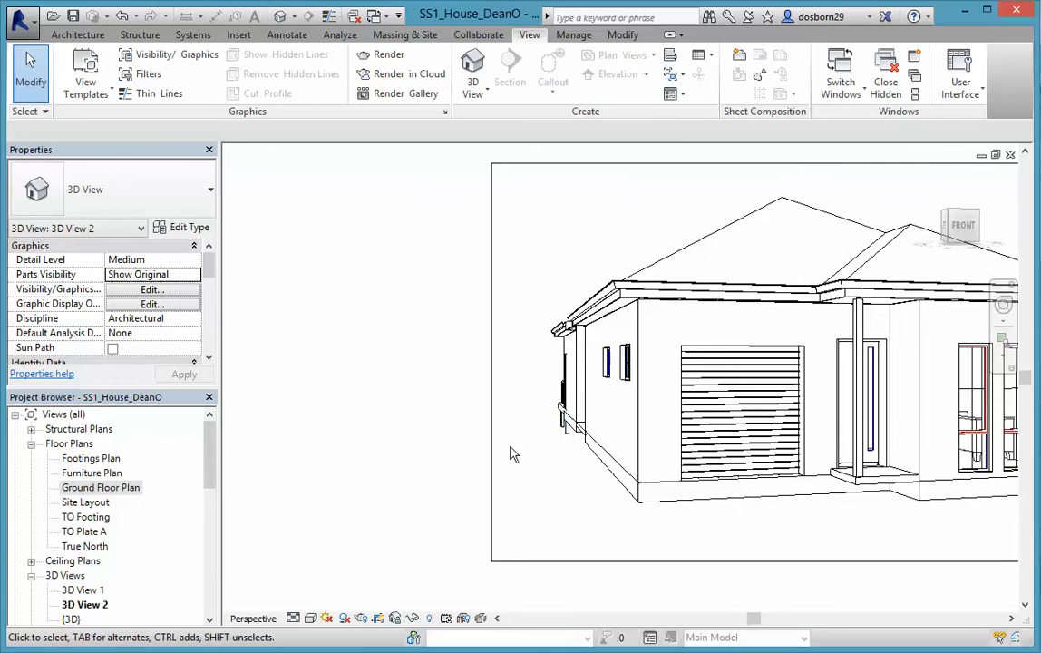
pyautogui.moveTo(706, 507); pyautogui.dragTo(661, 475, button='middle')
pyautogui.moveTo(740, 472); pyautogui.dragTo(591, 504, button='middle')
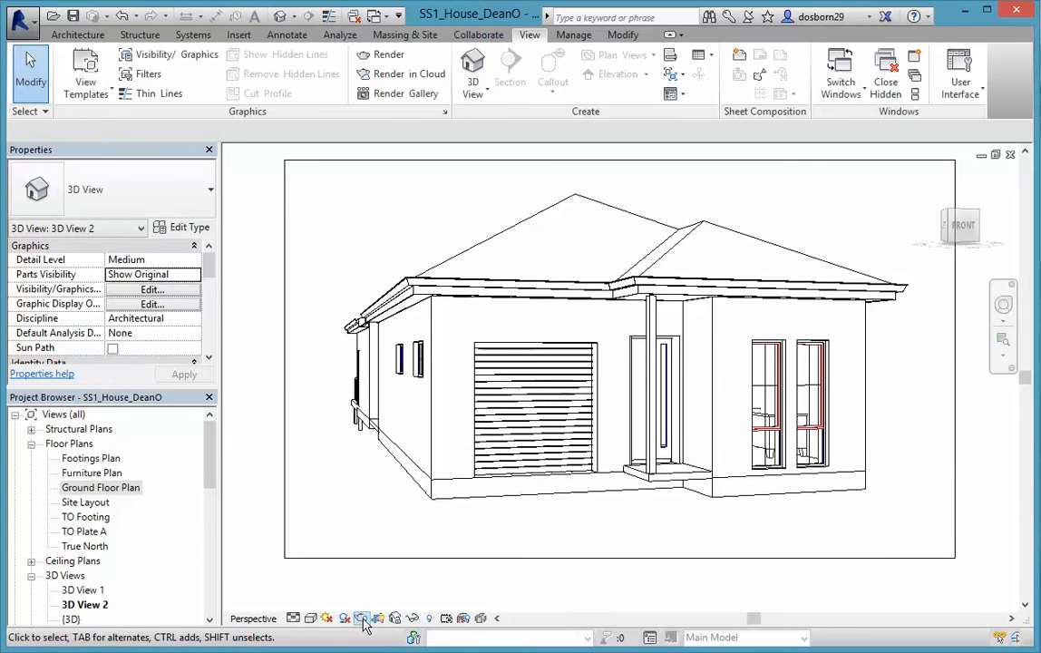
pyautogui.click(293, 618)
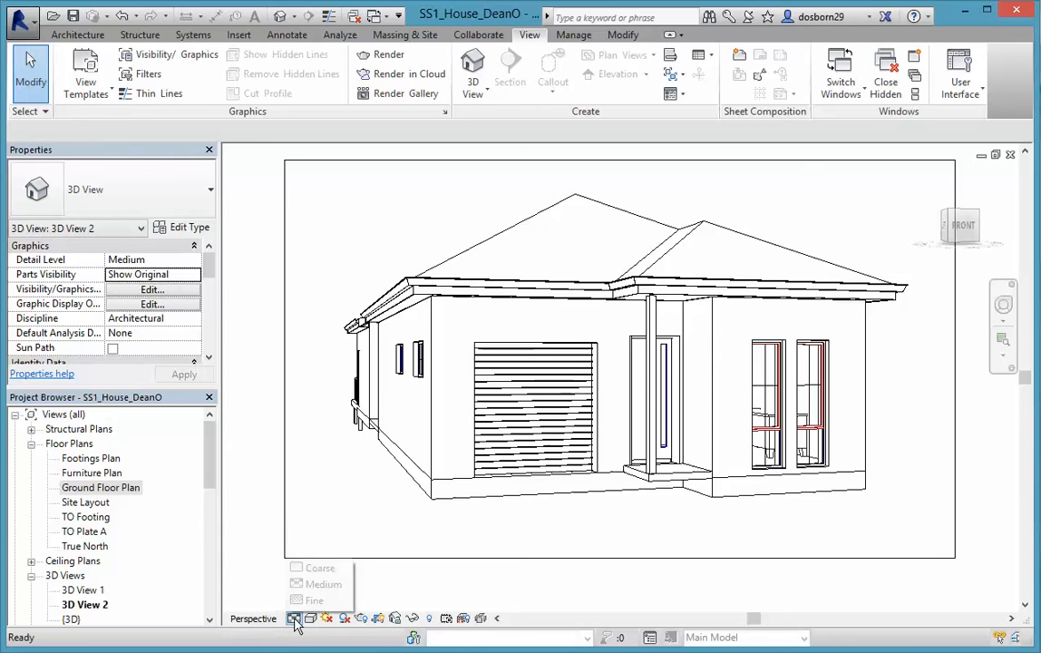
pyautogui.click(312, 599)
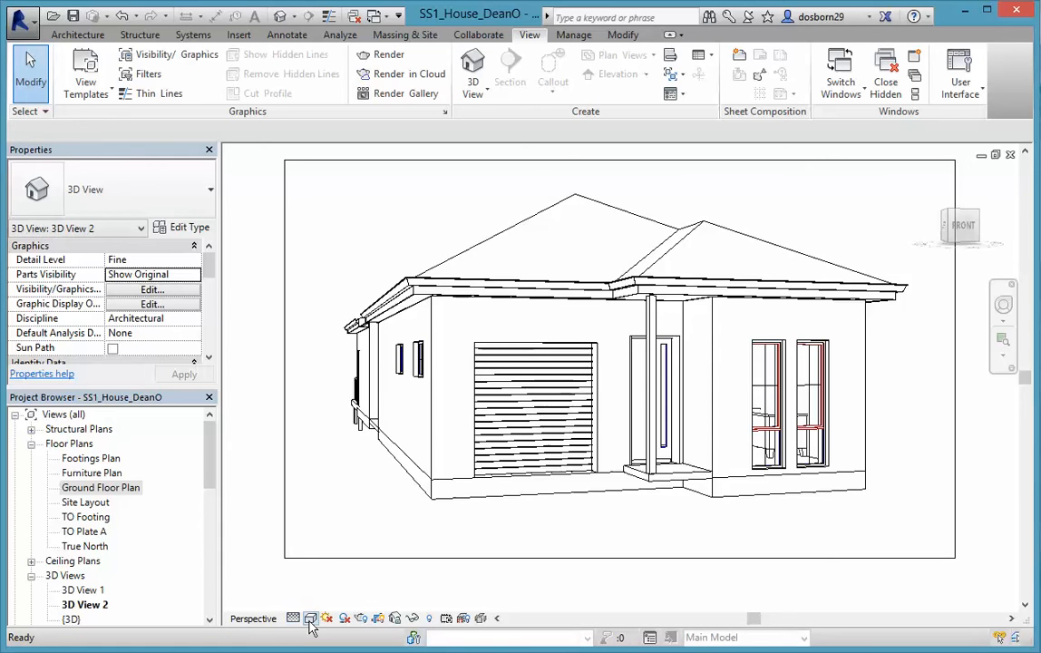
pyautogui.click(310, 617)
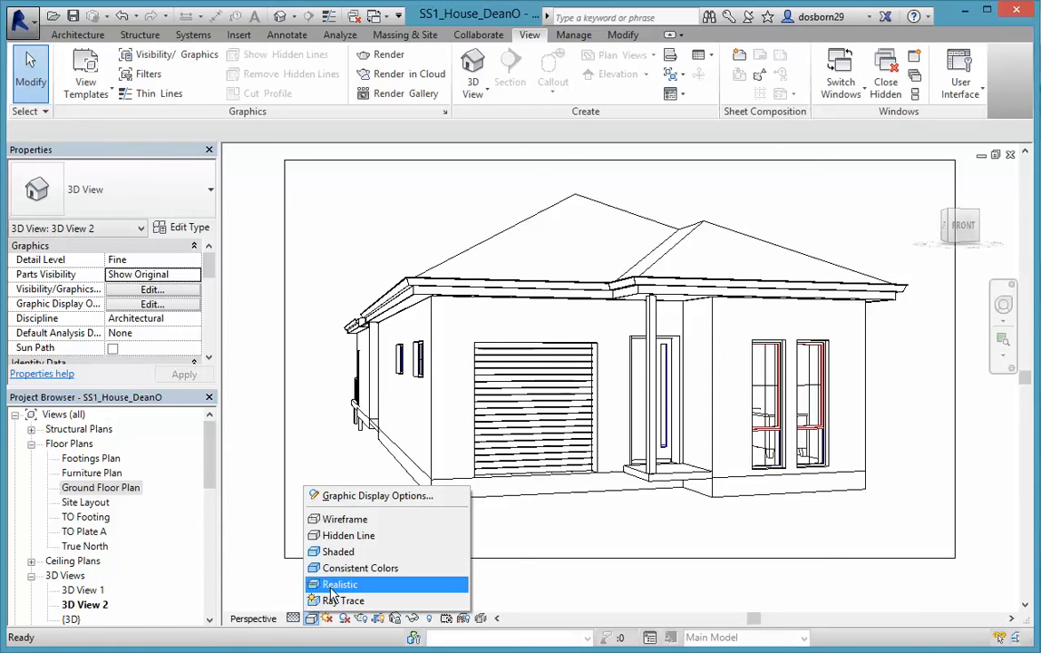
pyautogui.click(329, 584)
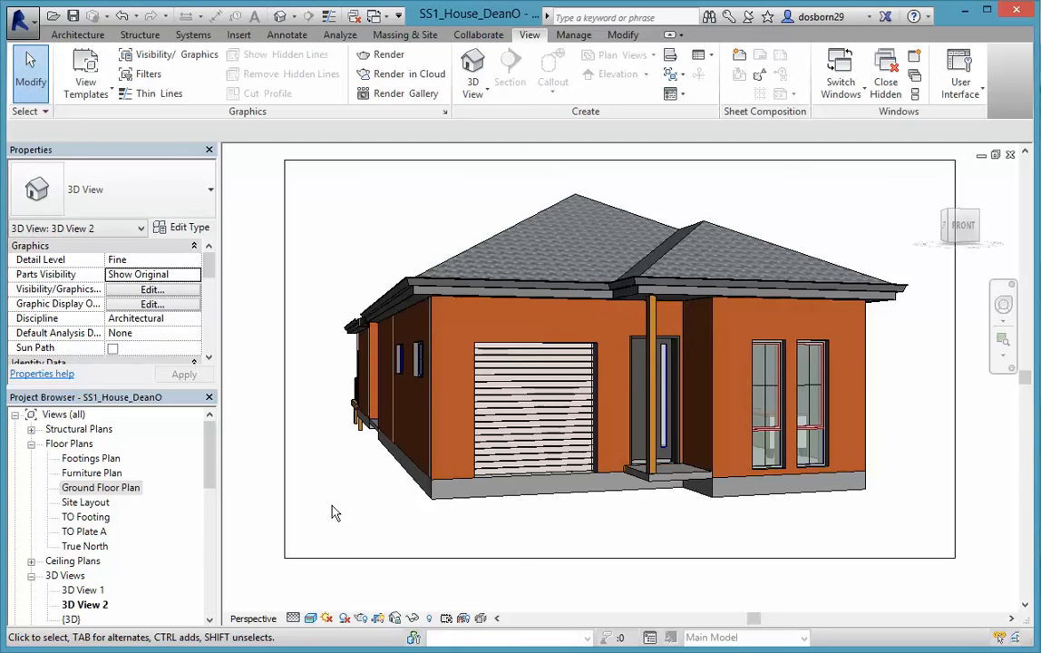
# Step: Rename the camera view 3D View 2 as Perspective
pyautogui.click(88, 606)
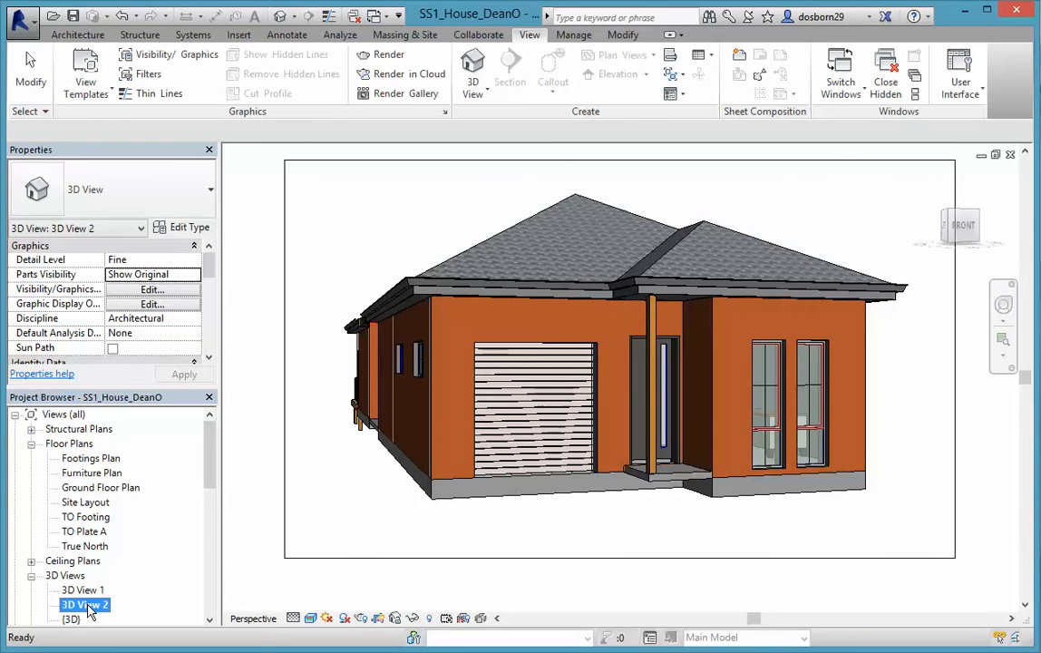
pyautogui.rightClick(88, 606)
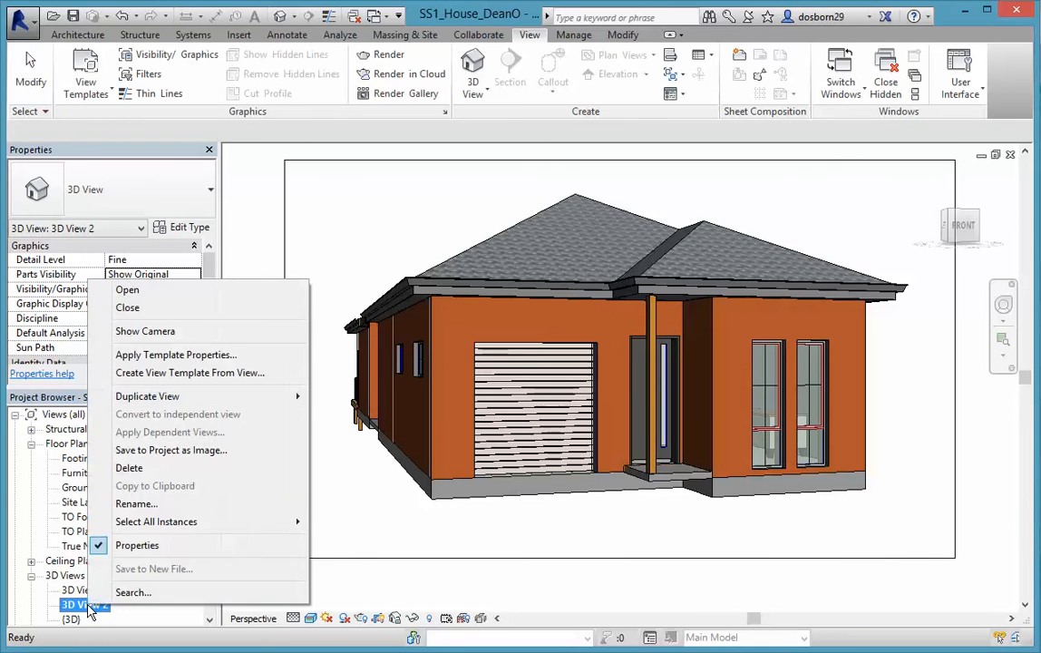
pyautogui.click(136, 503)
pyautogui.write('p')
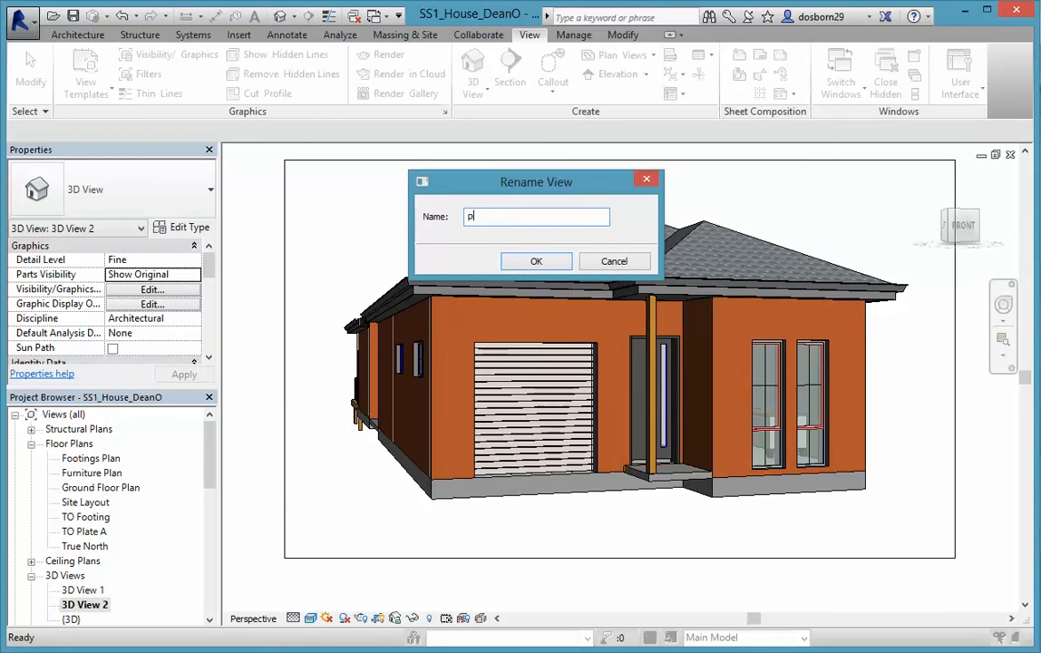
pyautogui.press('BackSpace')
pyautogui.write('Perspective')
pyautogui.click(536, 261)
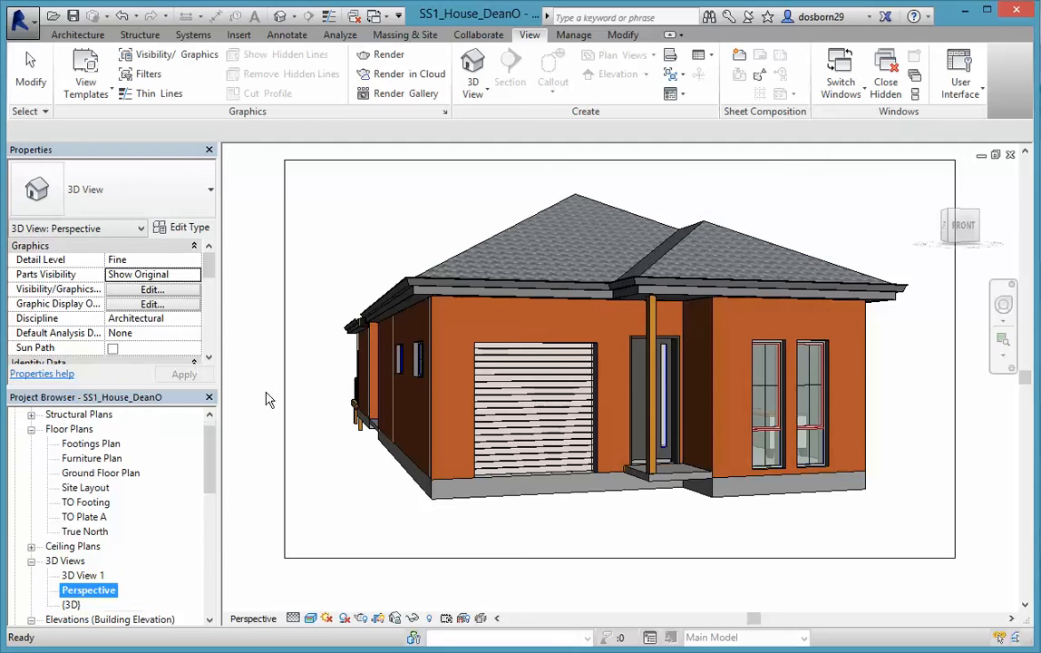
# Step: Open sheet A404 - Unnamed and change its number to A502 and its name to Standard Details
pyautogui.moveTo(214, 475); pyautogui.dragTo(214, 595)
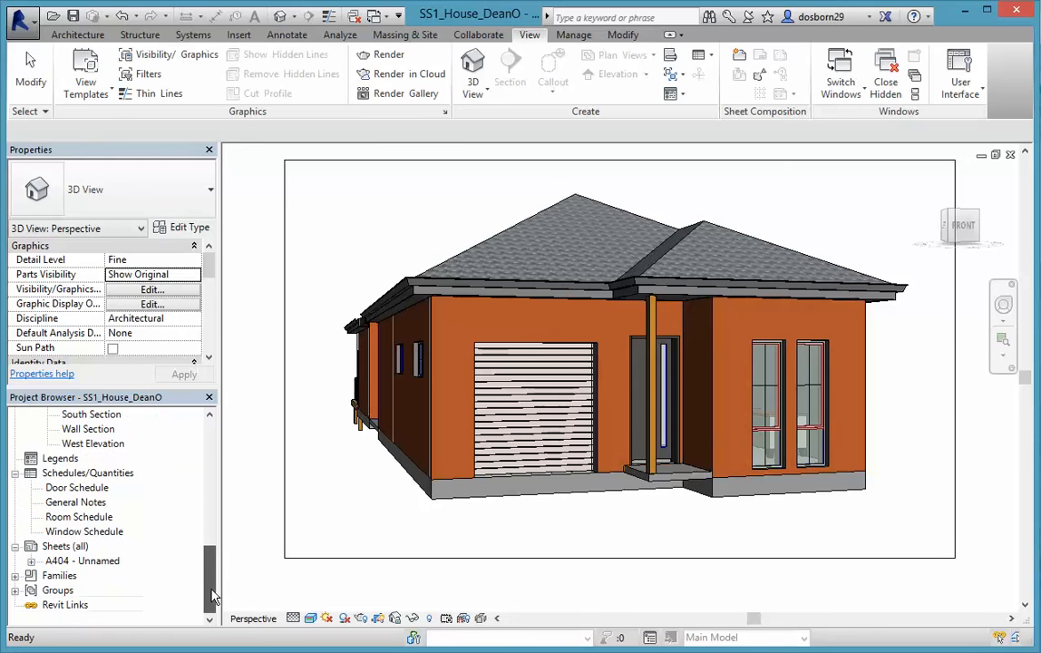
pyautogui.click(90, 564)
pyautogui.doubleClick(91, 565)
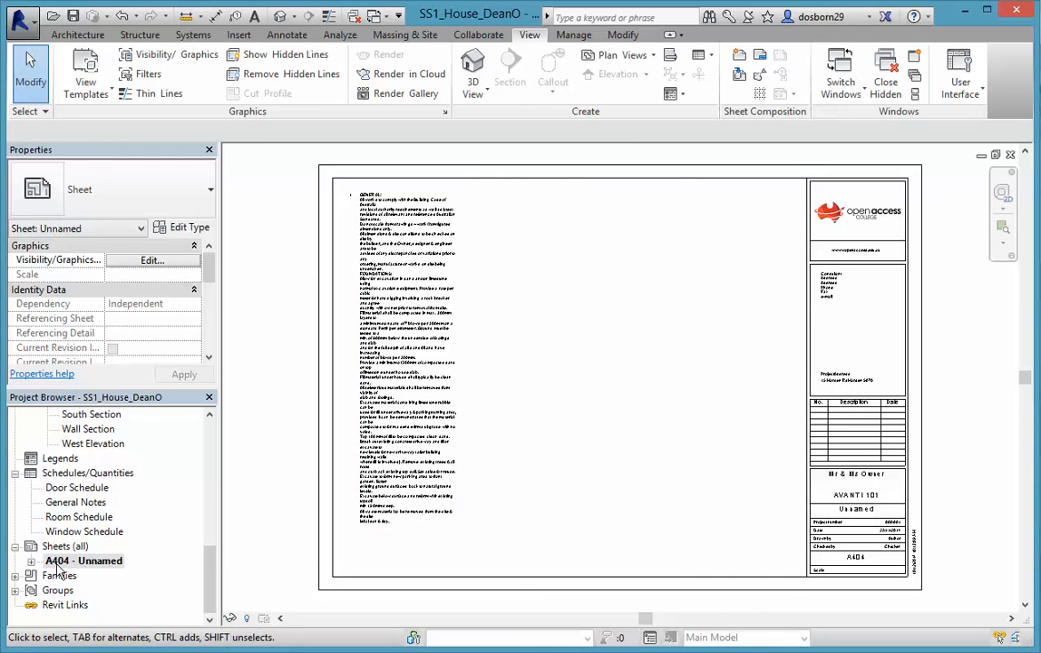
pyautogui.rightClick(91, 564)
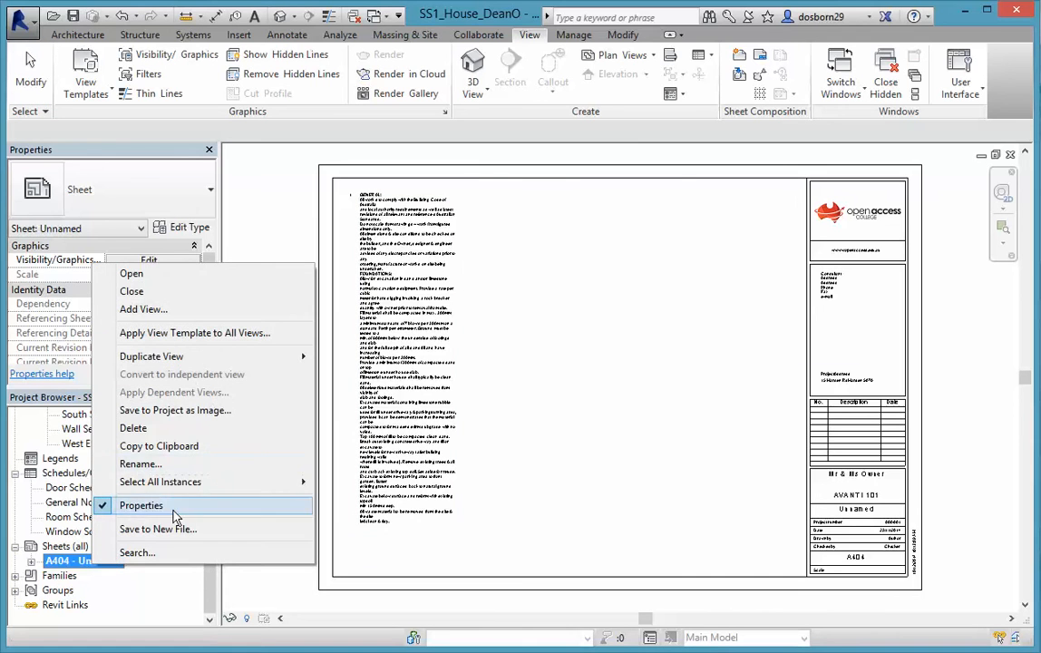
pyautogui.click(140, 463)
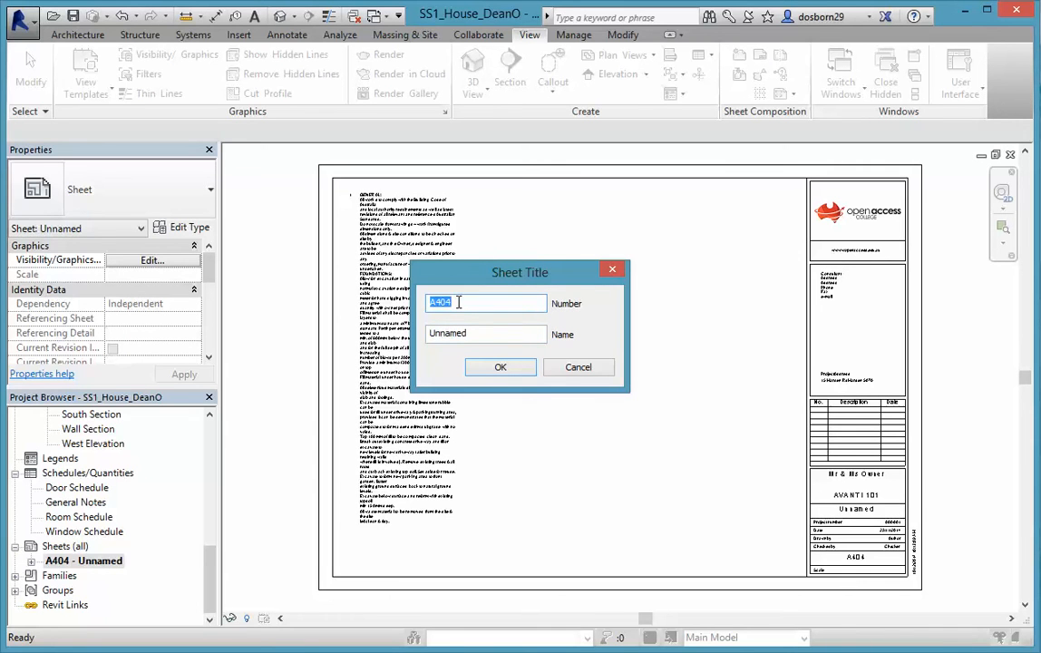
pyautogui.moveTo(459, 303); pyautogui.dragTo(441, 301)
pyautogui.write('502')
pyautogui.moveTo(481, 336); pyautogui.dragTo(433, 338)
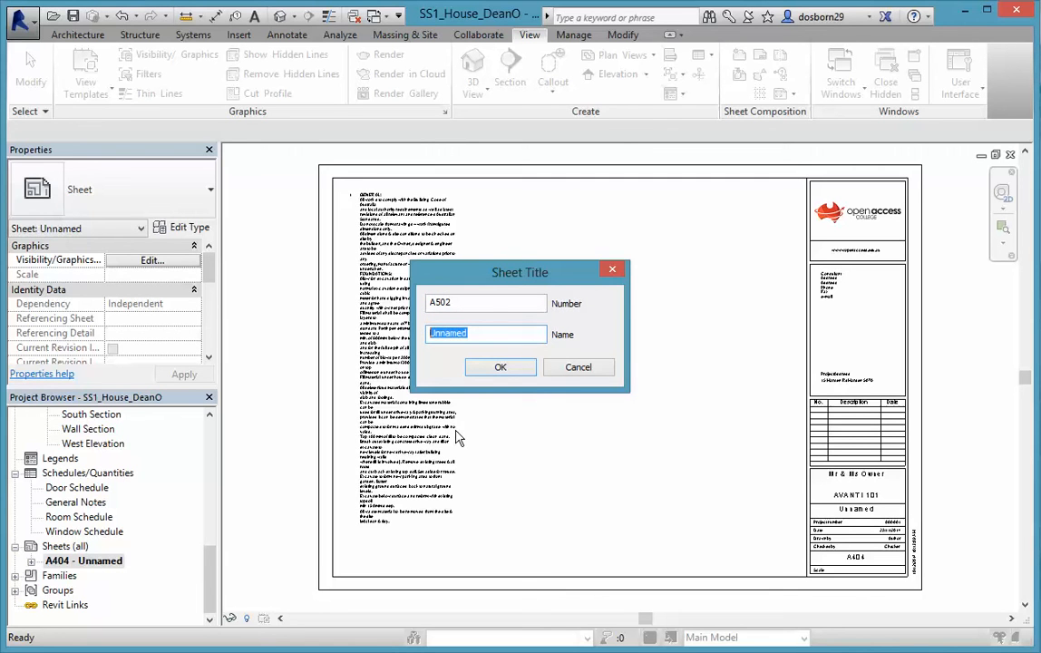
pyautogui.write('Standard Details')
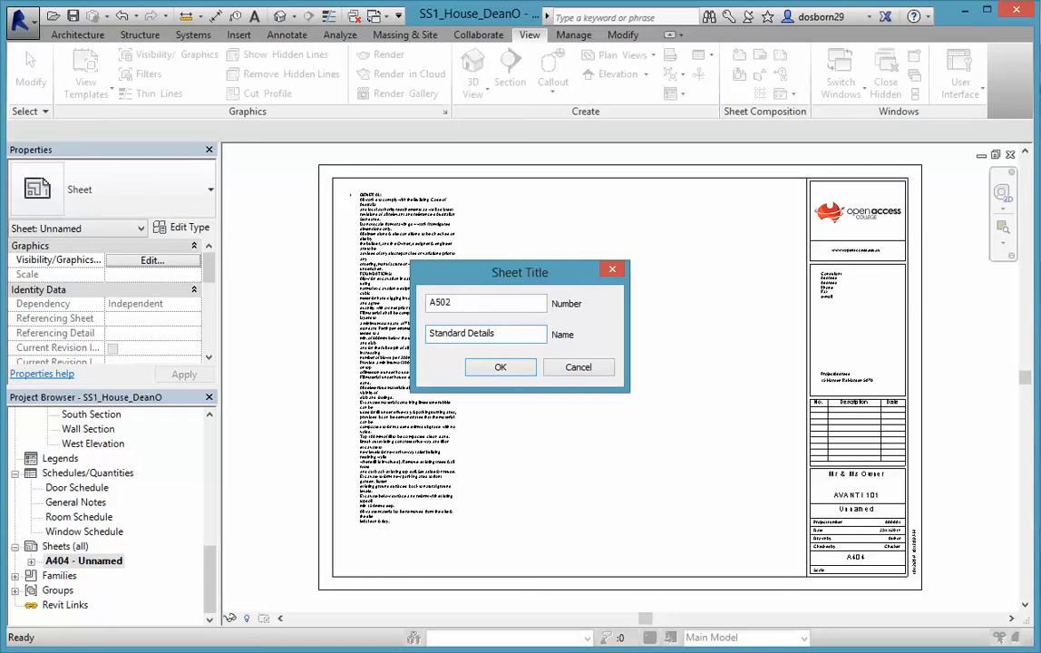
pyautogui.click(493, 371)
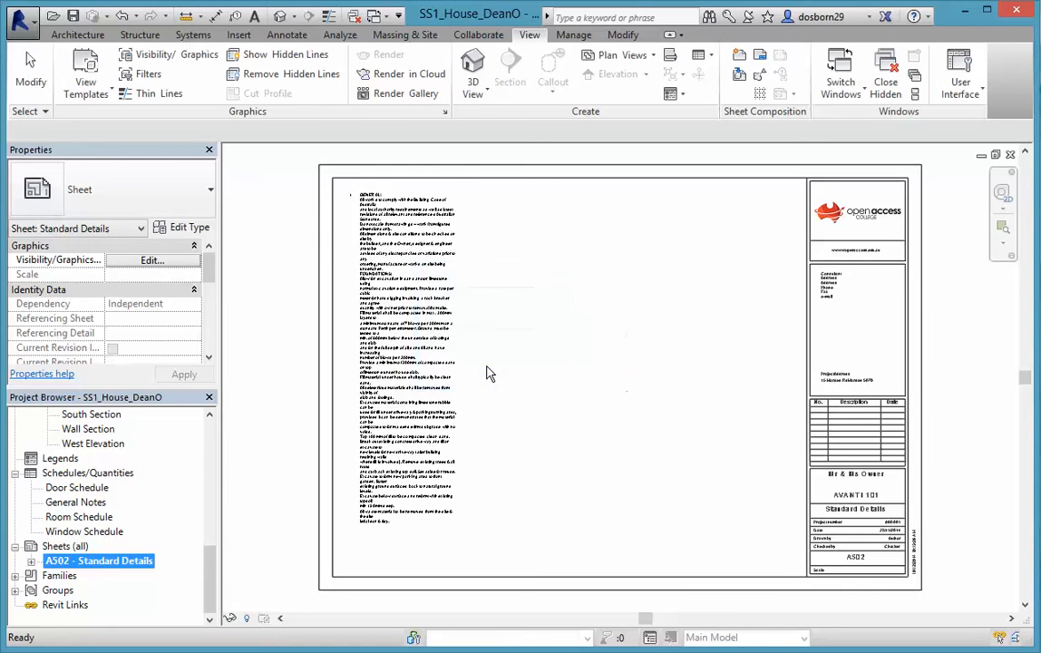
# Step: Create a new sheet using the A2 metric - OAC (AUS) : Landscape title block
pyautogui.rightClick(111, 568)
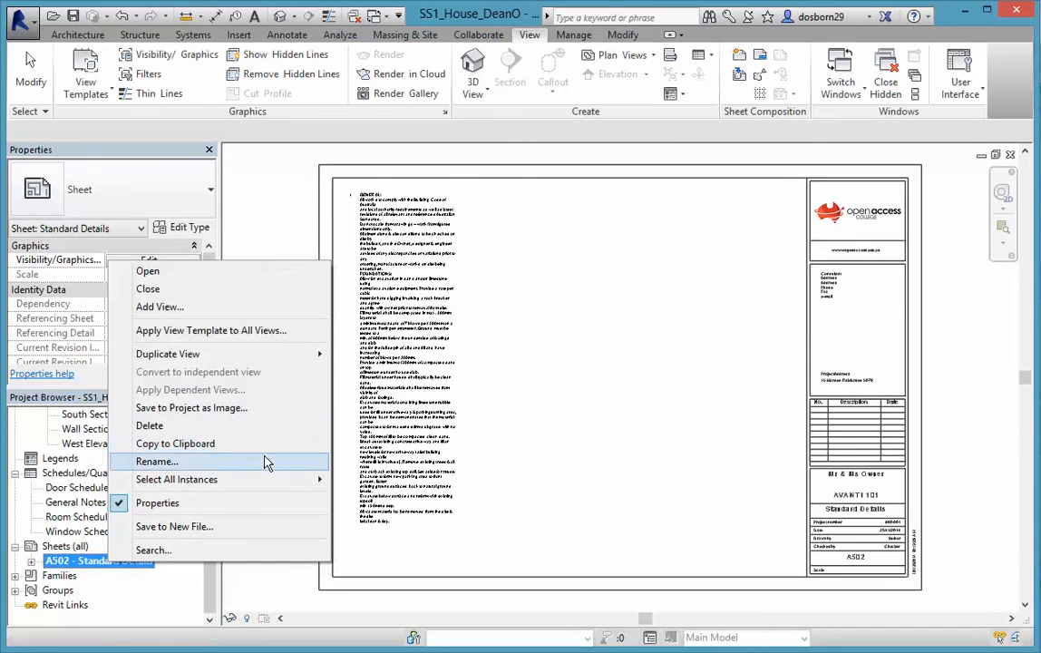
pyautogui.click(63, 547)
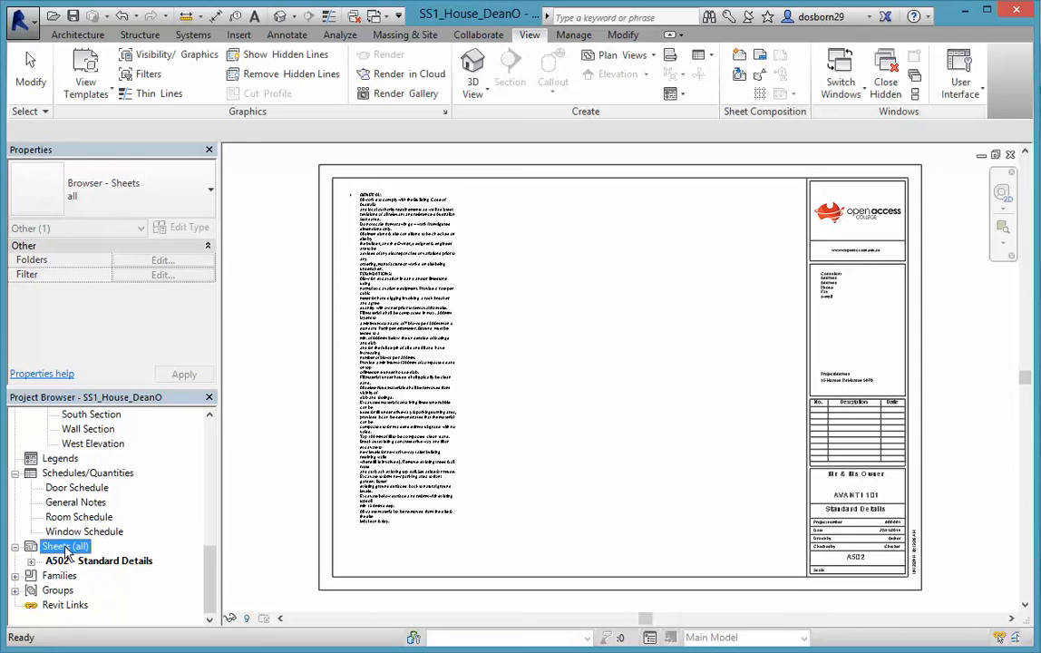
pyautogui.rightClick(65, 550)
pyautogui.click(112, 557)
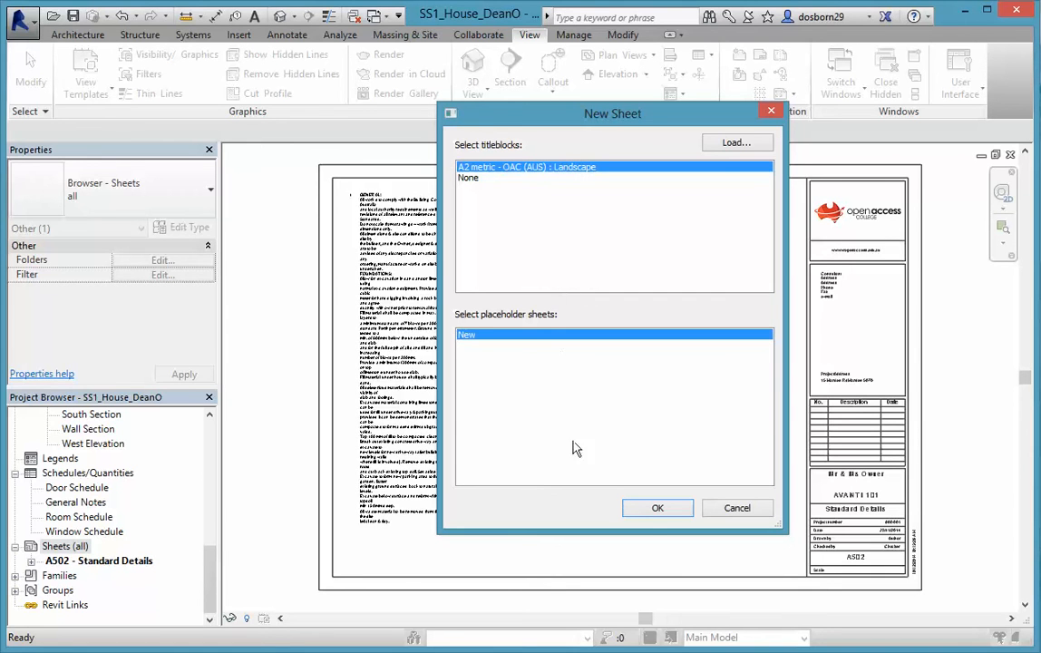
pyautogui.click(658, 510)
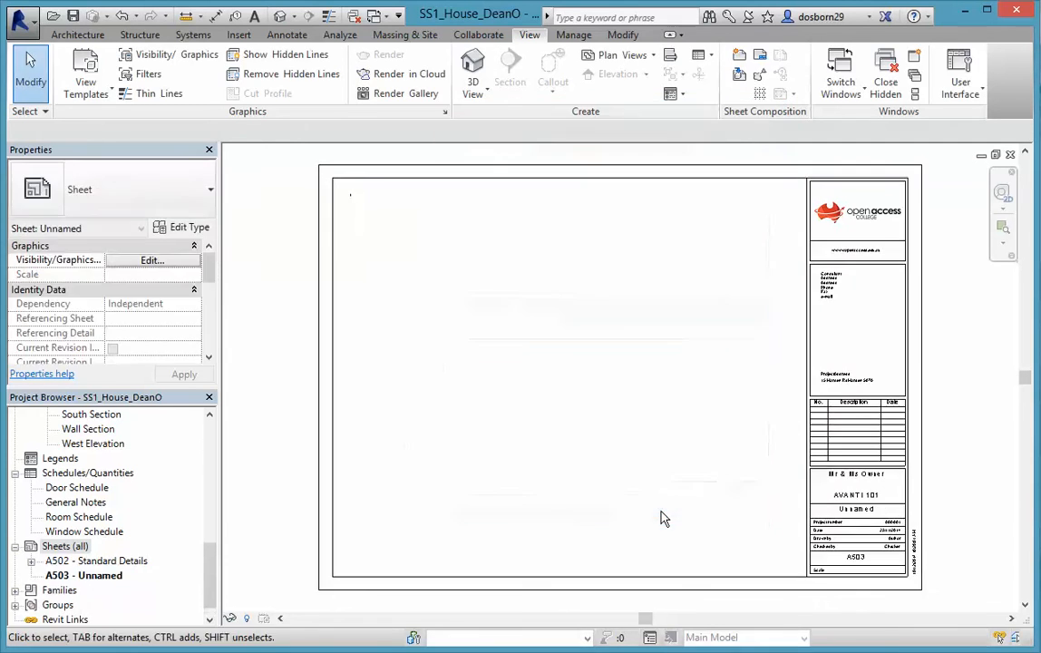
# Step: Add two more new sheets with the A2 metric - OAC (AUS) : Landscape title block
pyautogui.rightClick(67, 548)
pyautogui.click(104, 556)
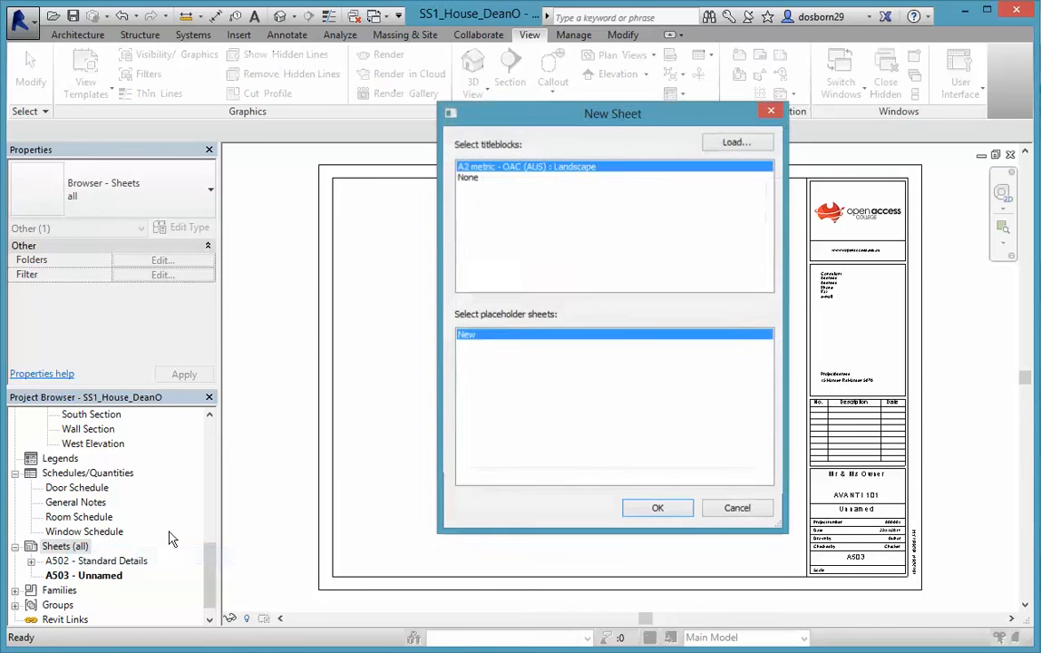
pyautogui.click(655, 511)
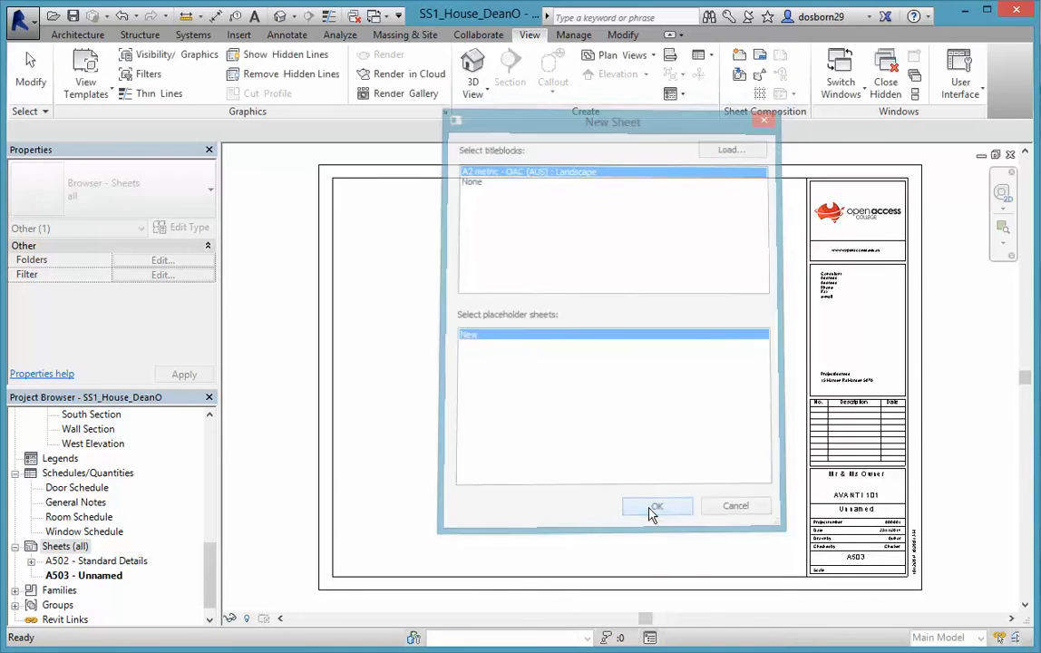
pyautogui.click(50, 547)
pyautogui.rightClick(50, 547)
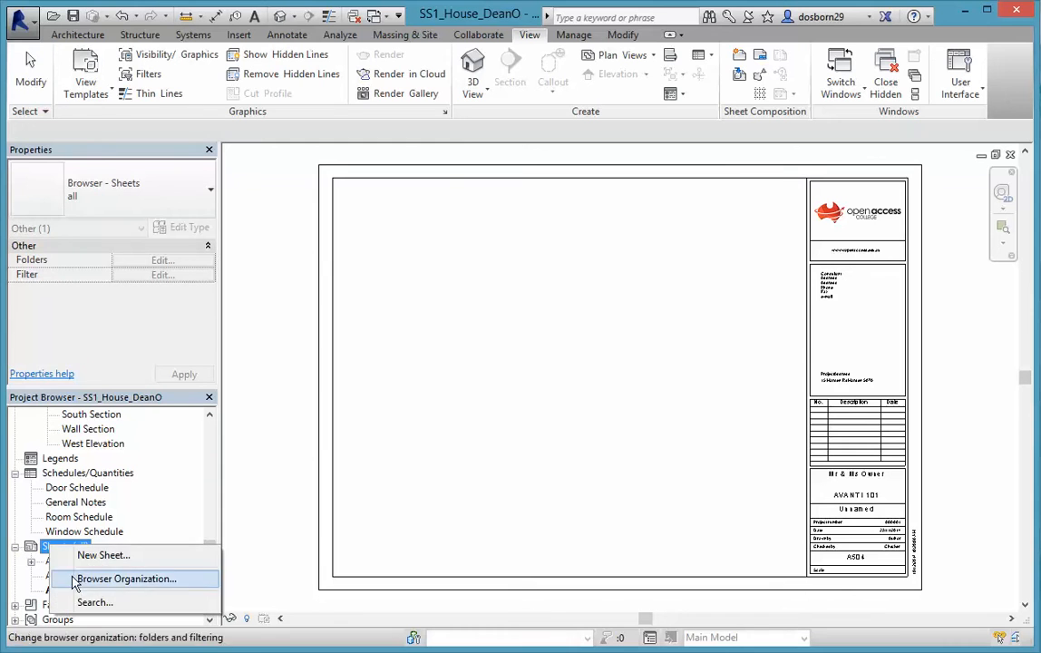
pyautogui.click(90, 556)
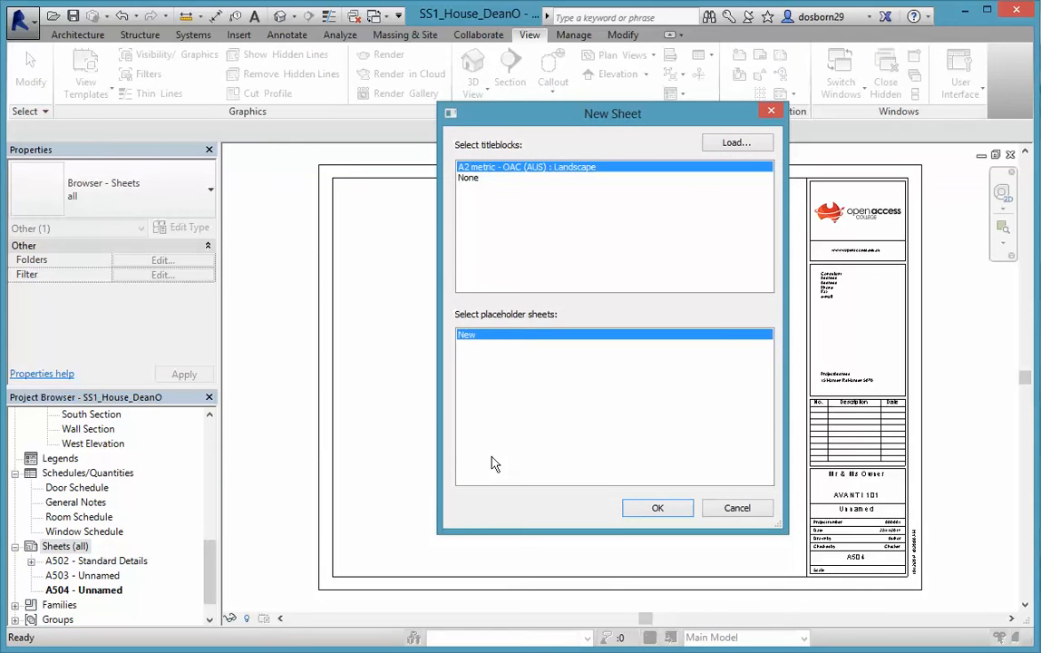
pyautogui.click(662, 511)
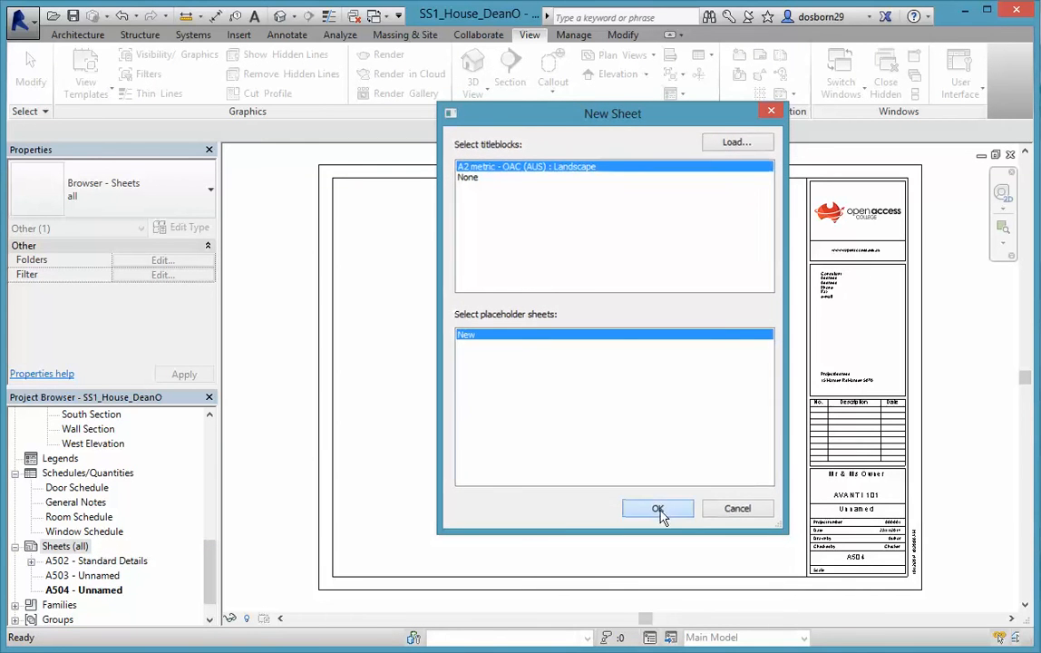
# Step: Add four further new sheets to the project, each with the A2 metric - OAC (AUS) : Landscape title block
pyautogui.rightClick(70, 550)
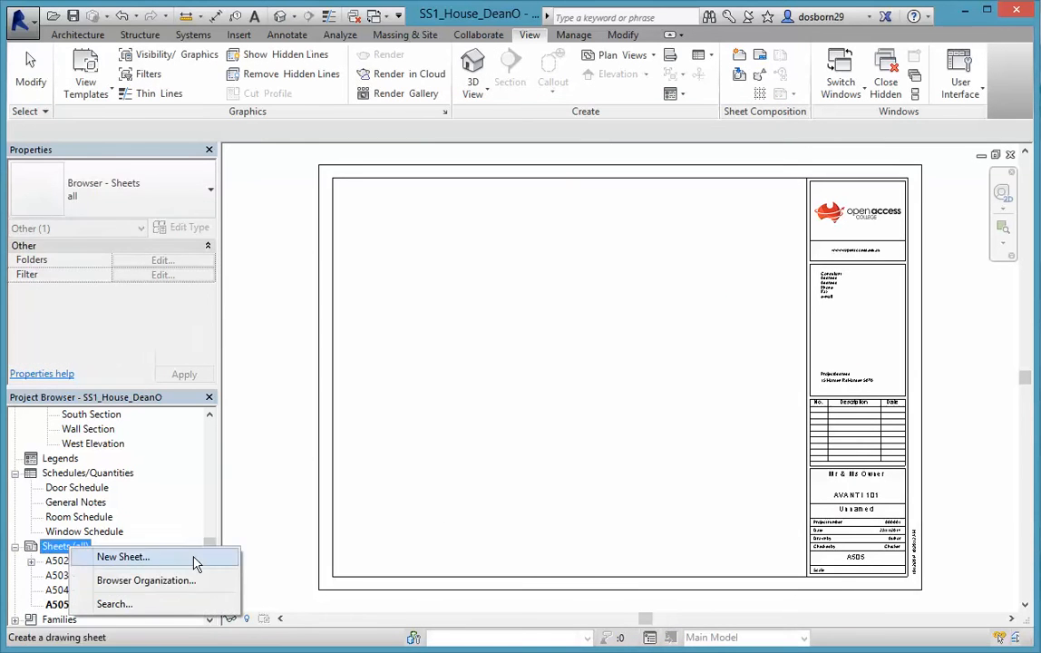
pyautogui.click(127, 561)
pyautogui.click(651, 510)
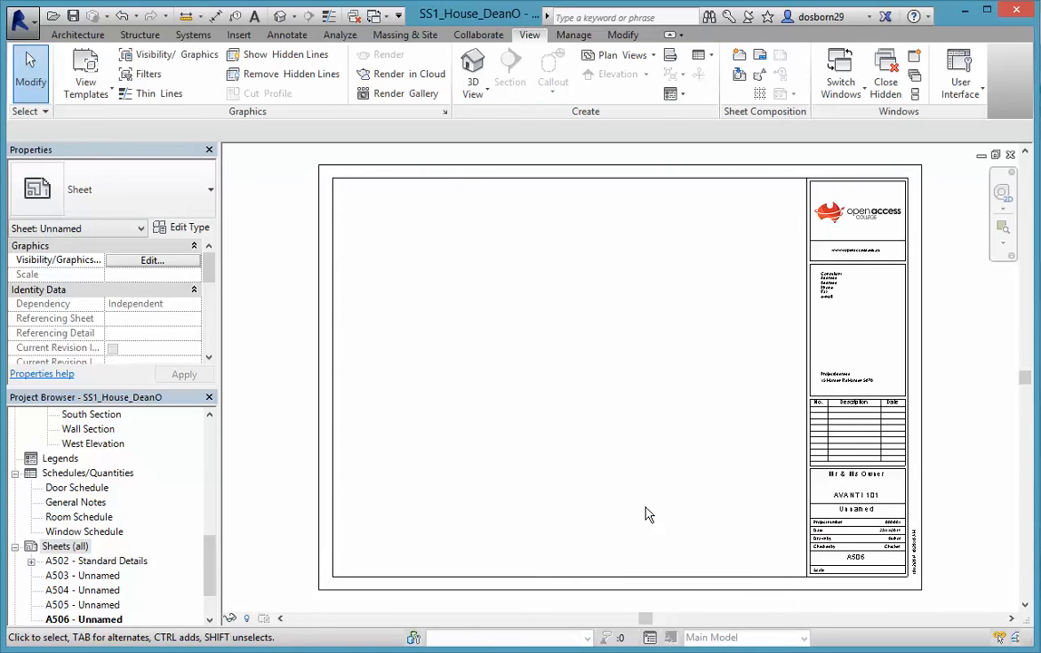
pyautogui.moveTo(210, 563)
pyautogui.mouseDown()
pyautogui.moveTo(208, 547)
pyautogui.moveTo(209, 581)
pyautogui.mouseUp()
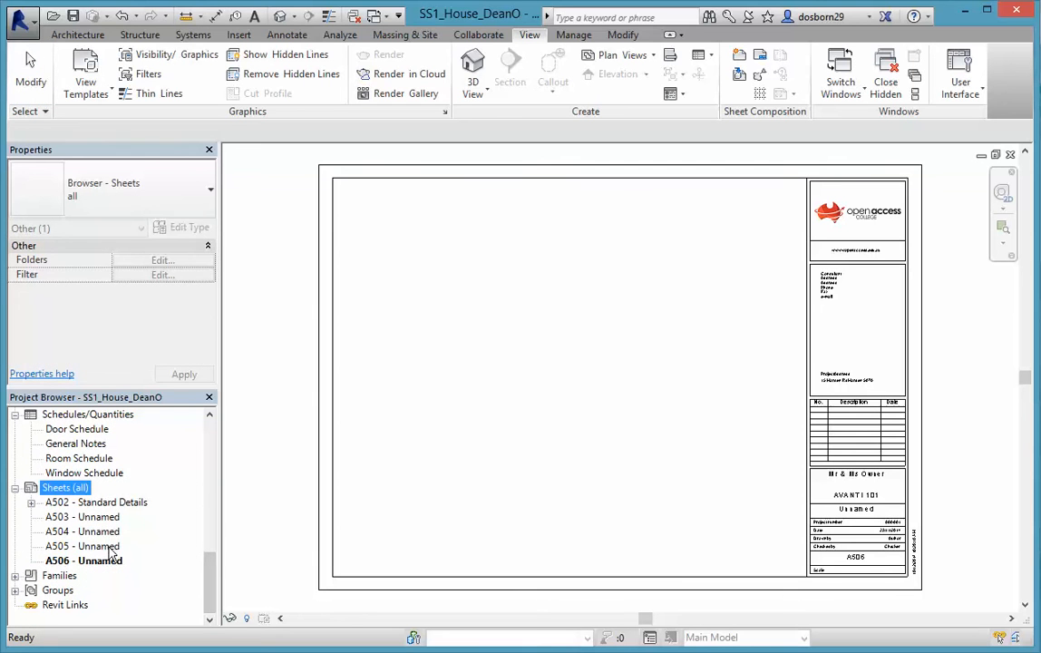
pyautogui.rightClick(78, 493)
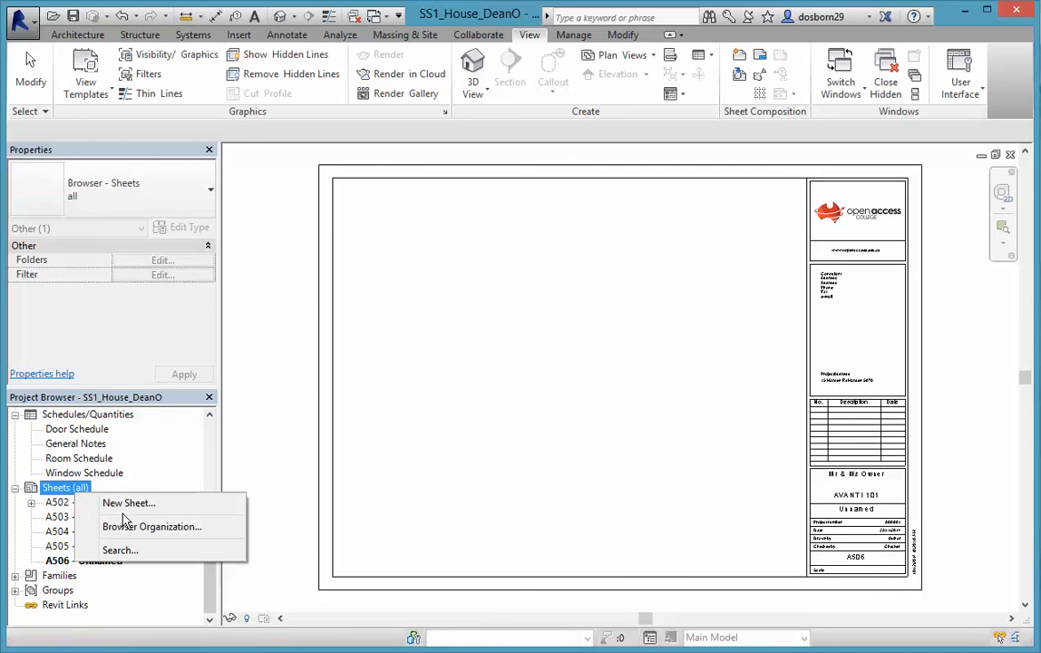
pyautogui.click(127, 505)
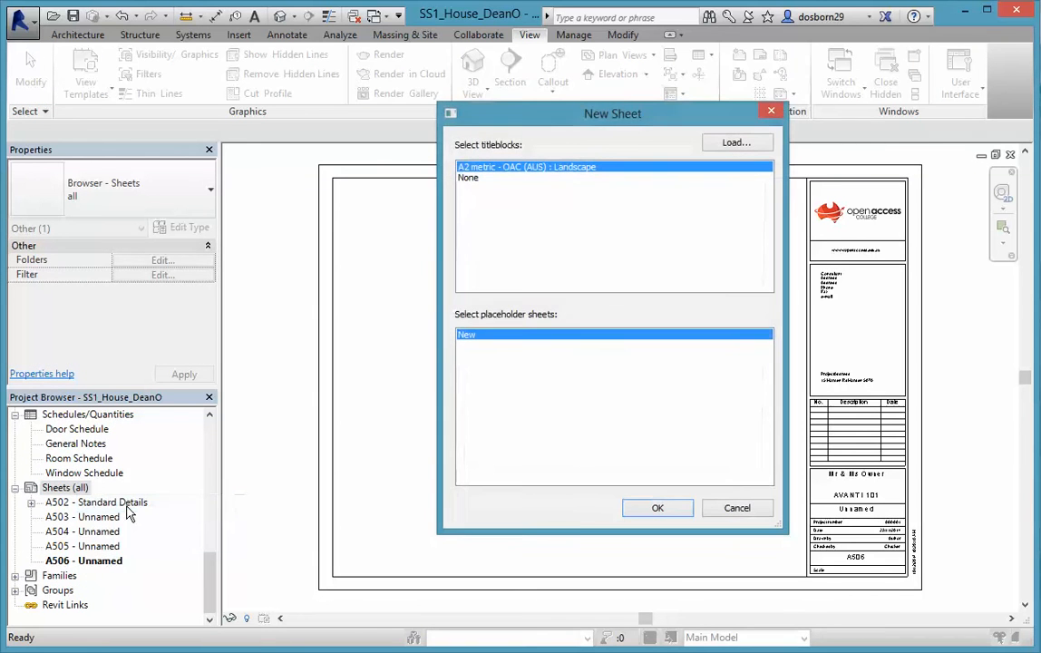
pyautogui.click(656, 508)
pyautogui.rightClick(80, 489)
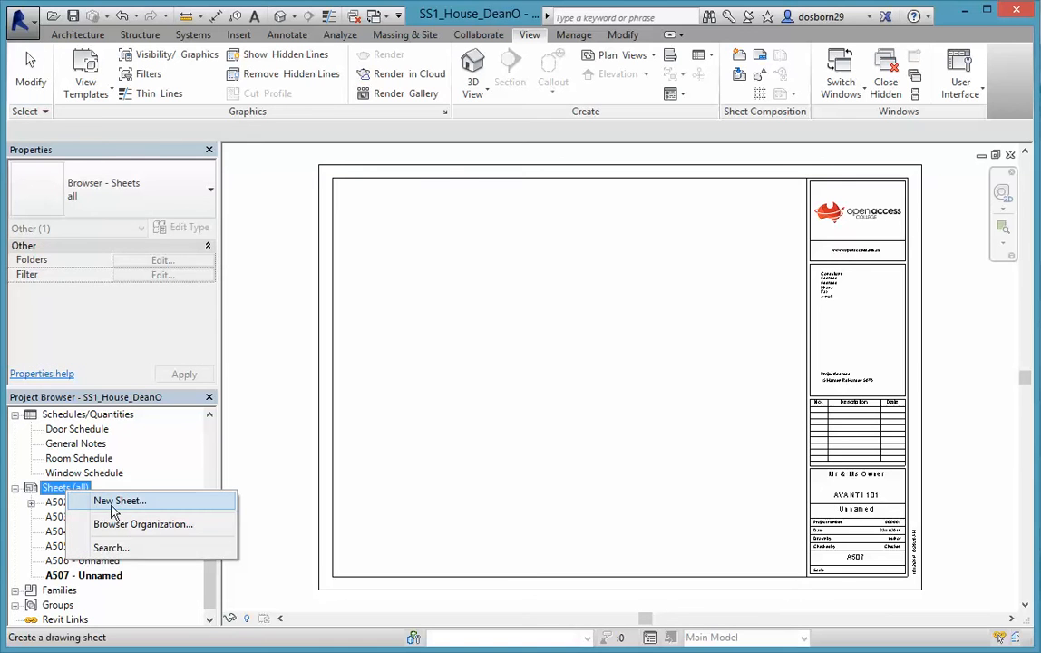
pyautogui.click(116, 505)
pyautogui.click(653, 508)
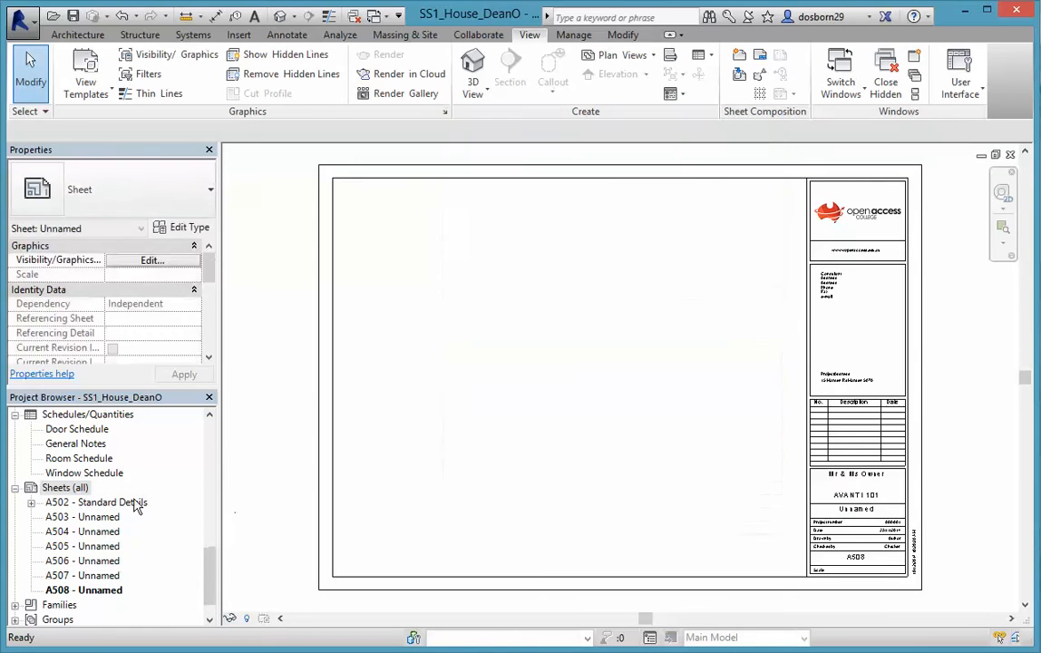
pyautogui.click(56, 487)
pyautogui.rightClick(55, 490)
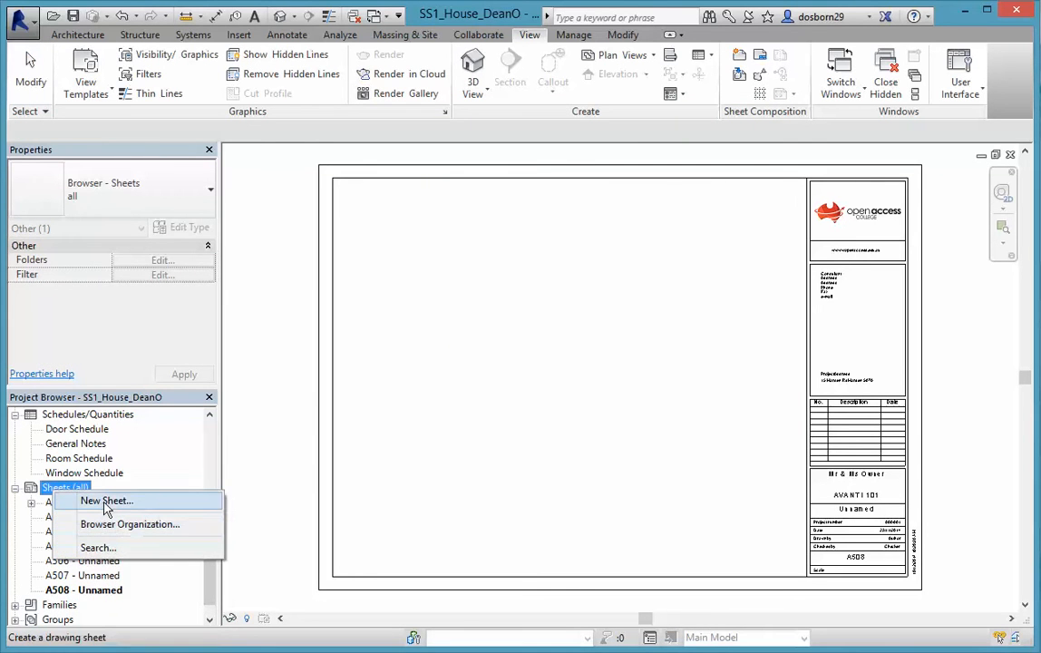
pyautogui.click(106, 501)
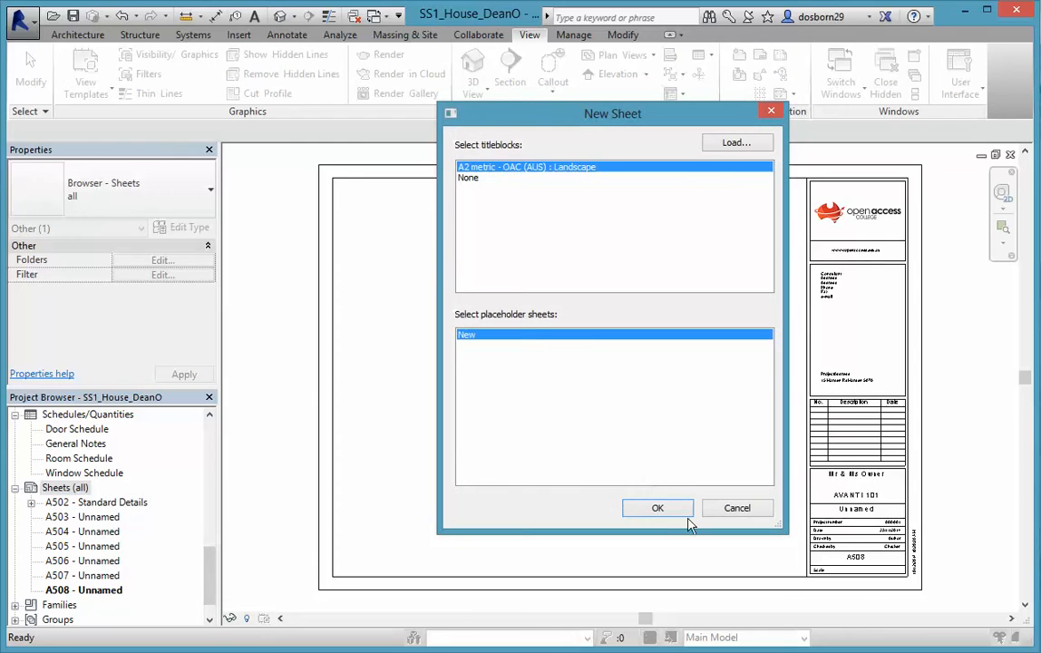
pyautogui.click(658, 508)
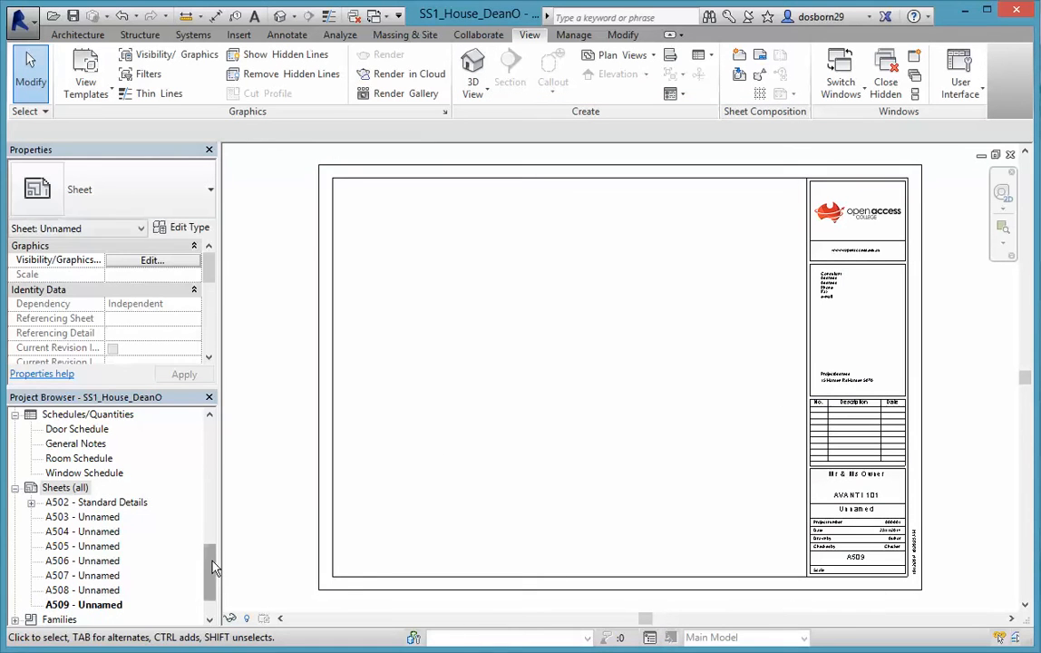
# Step: Change sheet A503 - Unnamed to number A001 and name Cover
pyautogui.moveTo(212, 580)
pyautogui.mouseDown()
pyautogui.moveTo(213, 562)
pyautogui.moveTo(214, 585)
pyautogui.mouseUp()
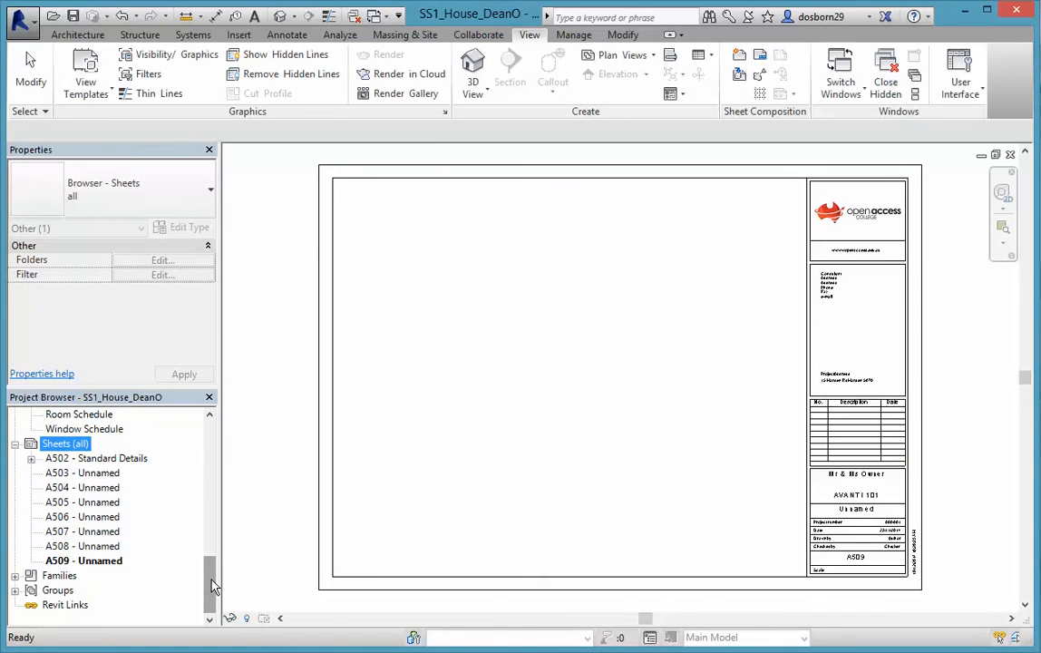
pyautogui.click(101, 476)
pyautogui.rightClick(101, 476)
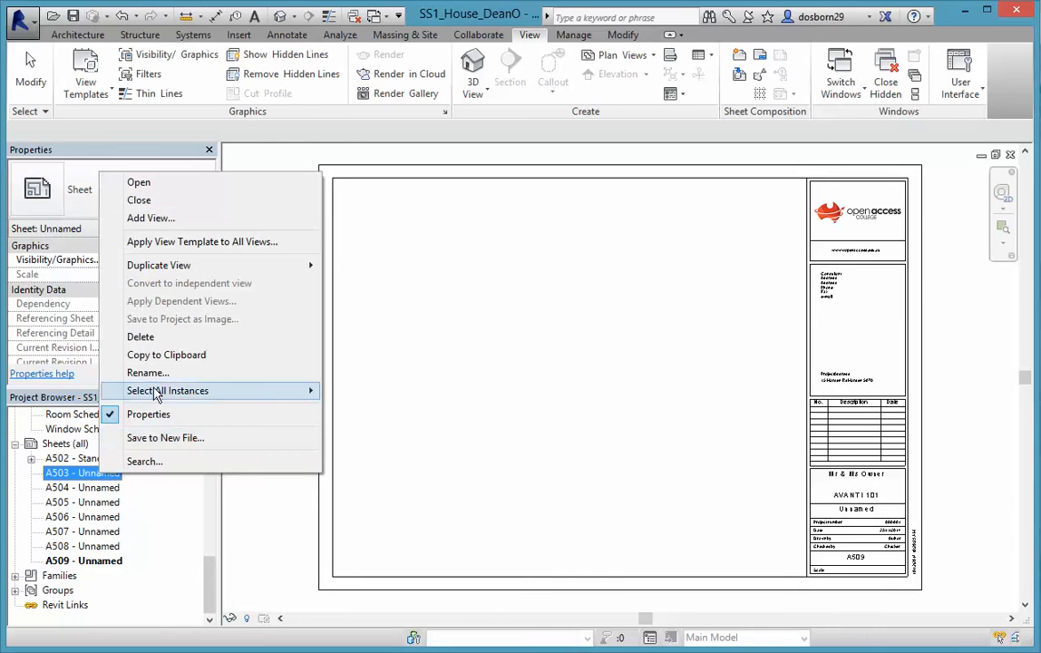
pyautogui.click(148, 374)
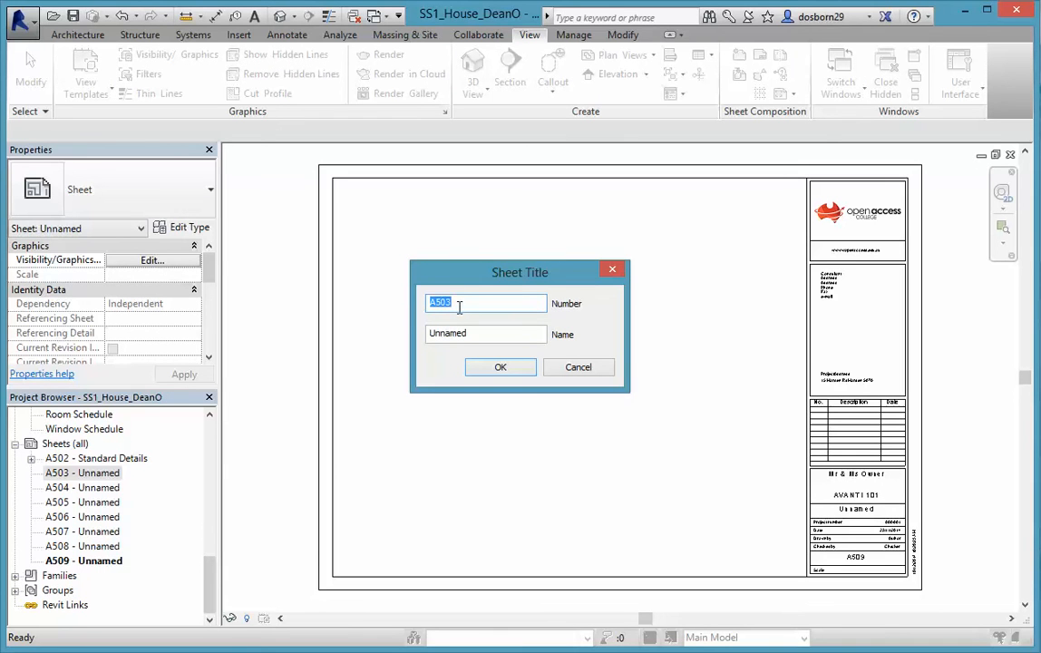
pyautogui.moveTo(459, 304); pyautogui.dragTo(436, 305)
pyautogui.write('001')
pyautogui.doubleClick(469, 334)
pyautogui.write('C')
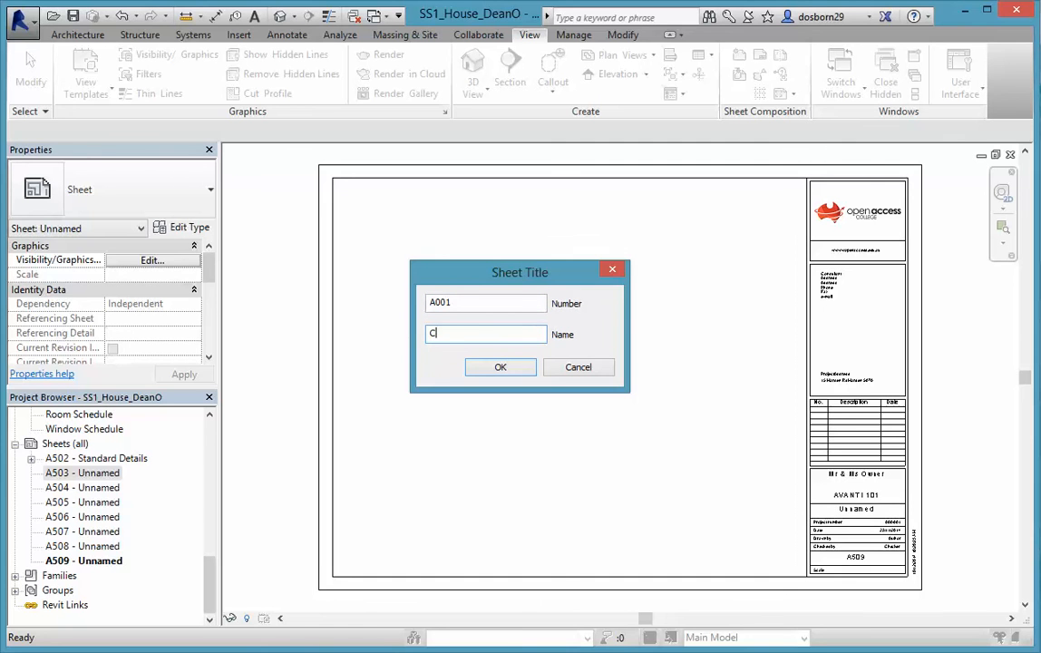
pyautogui.write('over')
pyautogui.click(497, 368)
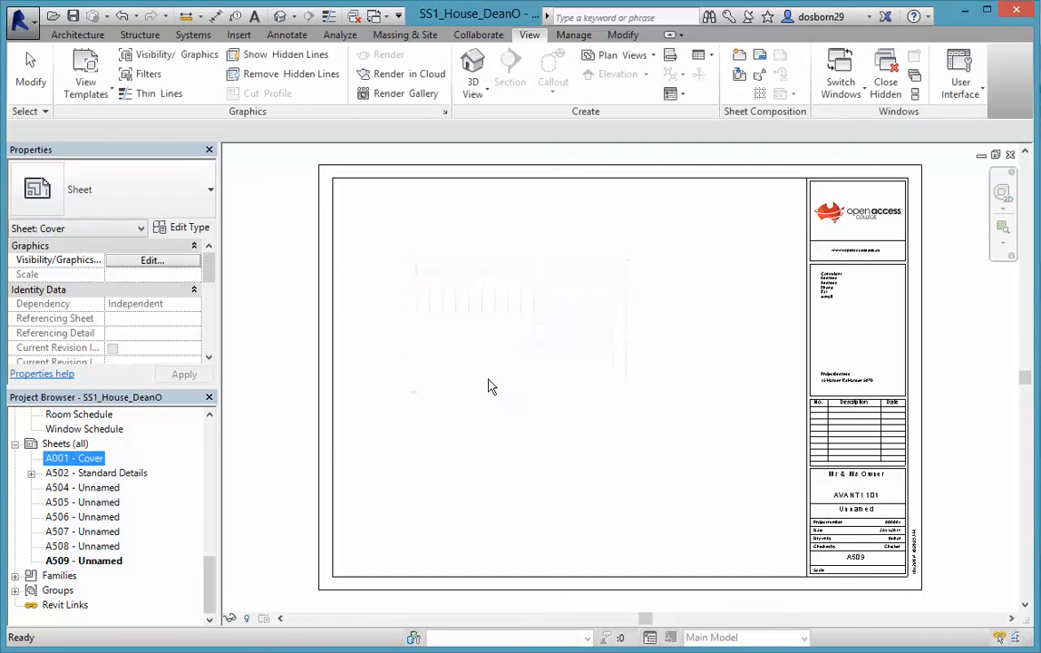
# Step: Change sheet A504 - Unnamed to number A101 and name Site
pyautogui.click(90, 490)
pyautogui.rightClick(91, 489)
pyautogui.click(142, 387)
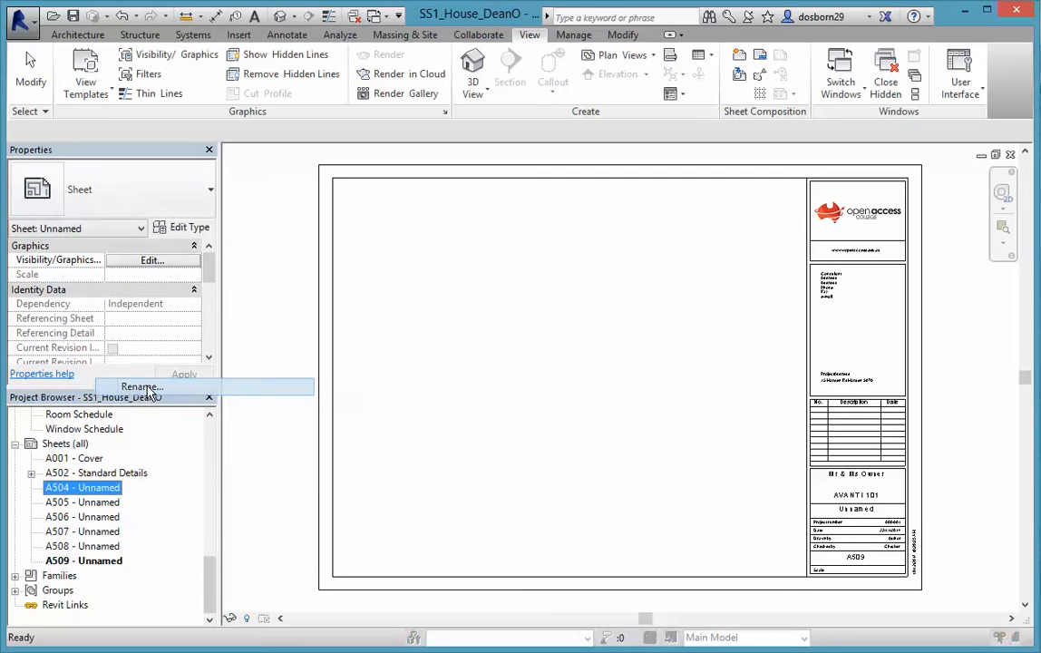
pyautogui.moveTo(454, 304); pyautogui.dragTo(439, 305)
pyautogui.write('101')
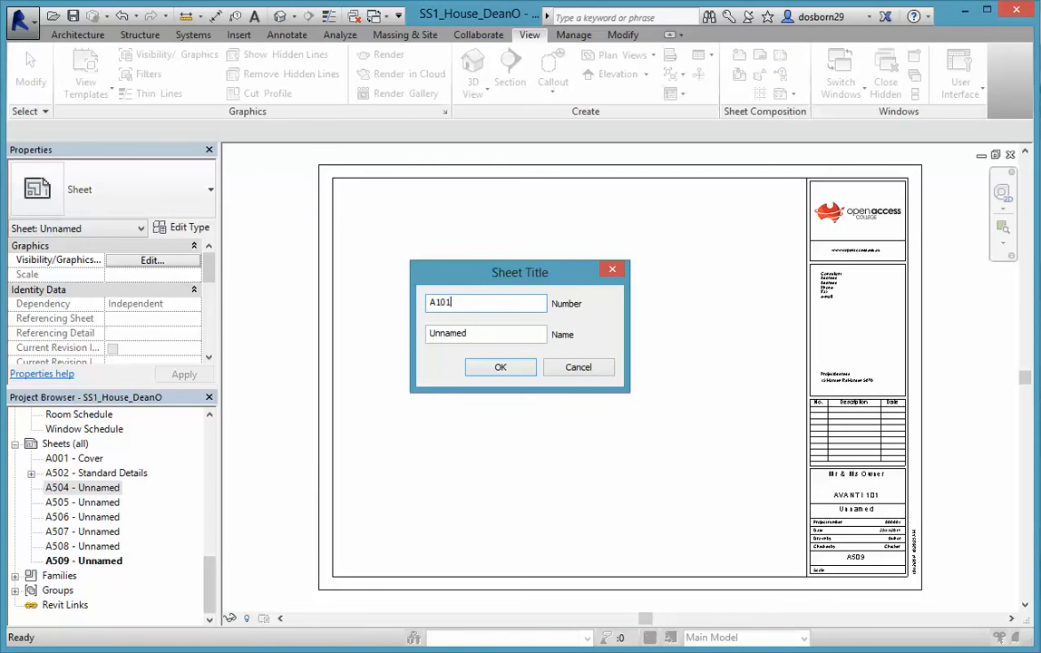
pyautogui.moveTo(478, 333); pyautogui.dragTo(398, 333)
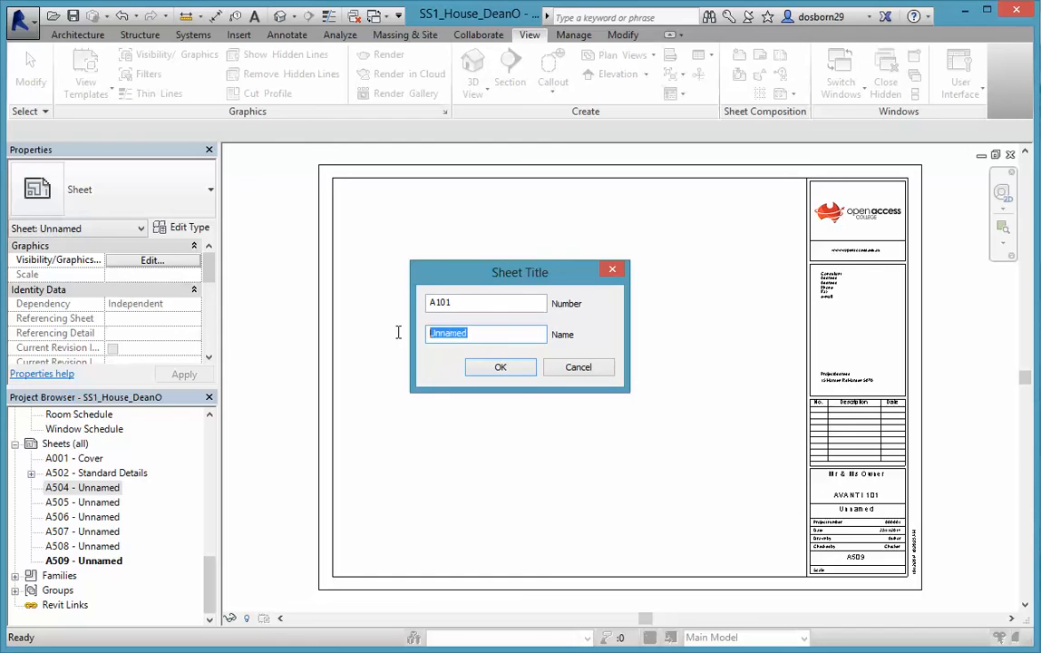
pyautogui.write('Site')
pyautogui.click(498, 368)
# Step: Change sheet A505 - Unnamed to number A201 and name Foundation
pyautogui.click(104, 505)
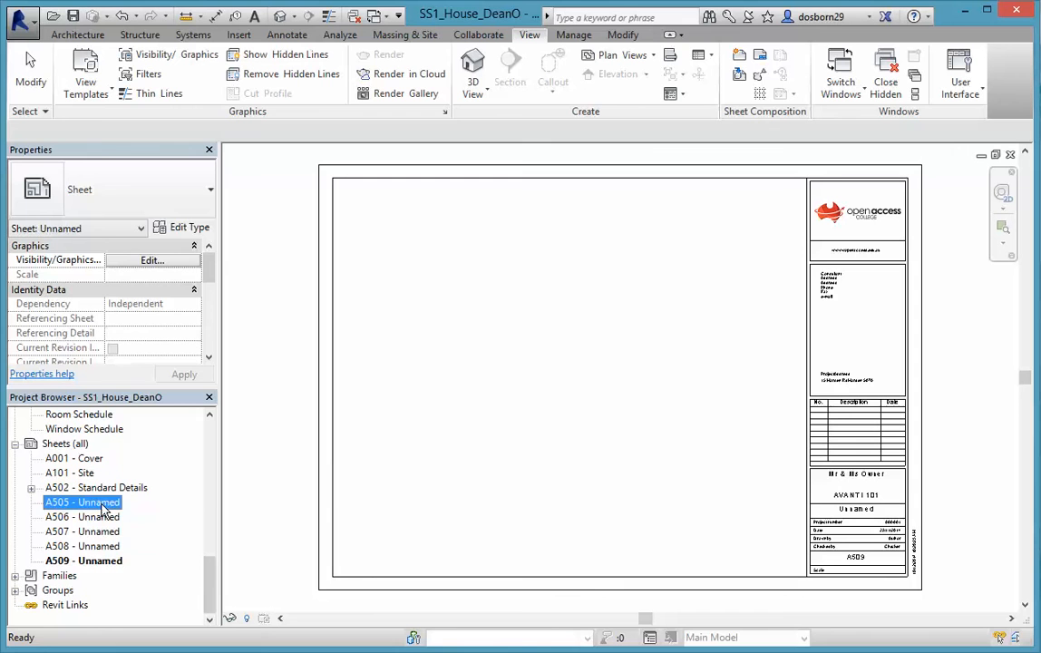
pyautogui.rightClick(103, 502)
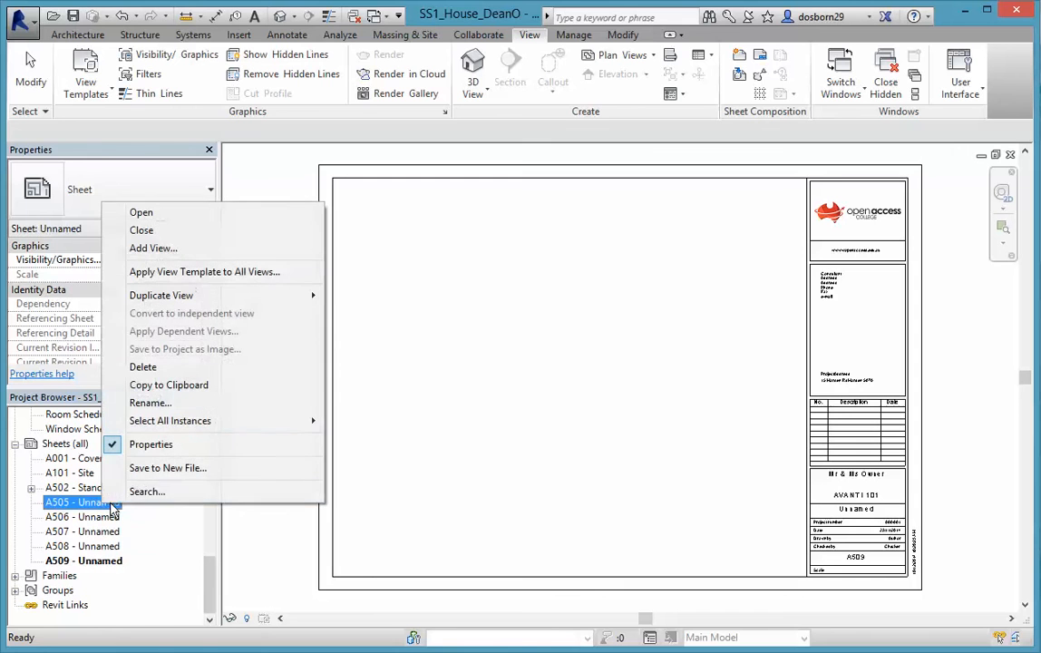
pyautogui.click(150, 403)
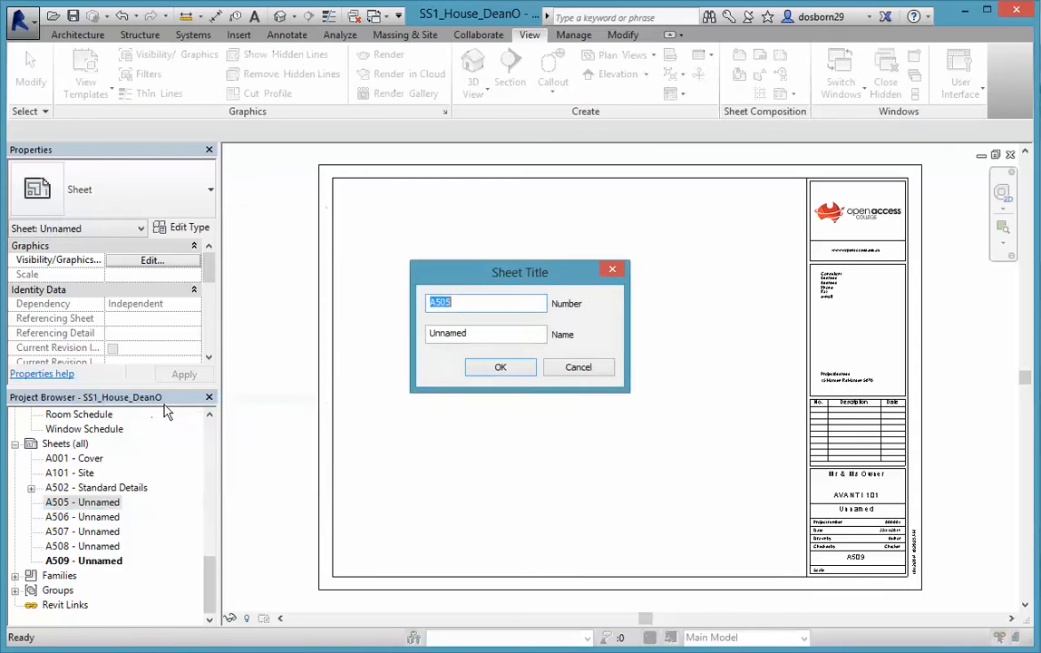
pyautogui.click(459, 306)
pyautogui.moveTo(448, 306); pyautogui.dragTo(439, 304)
pyautogui.write('201')
pyautogui.press('Tab')
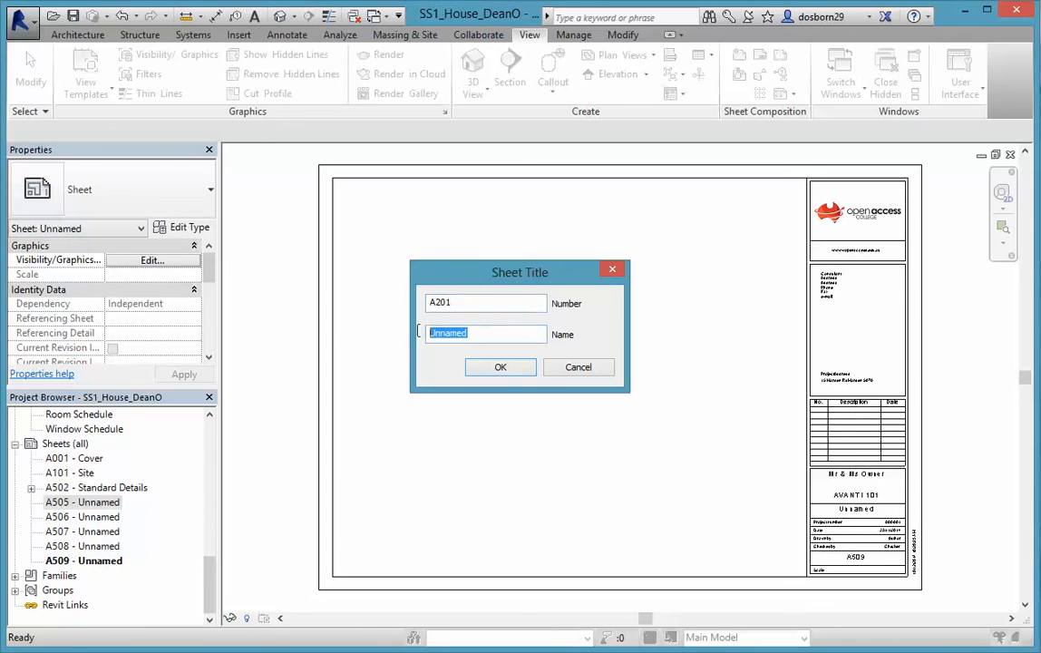
pyautogui.write('Fou')
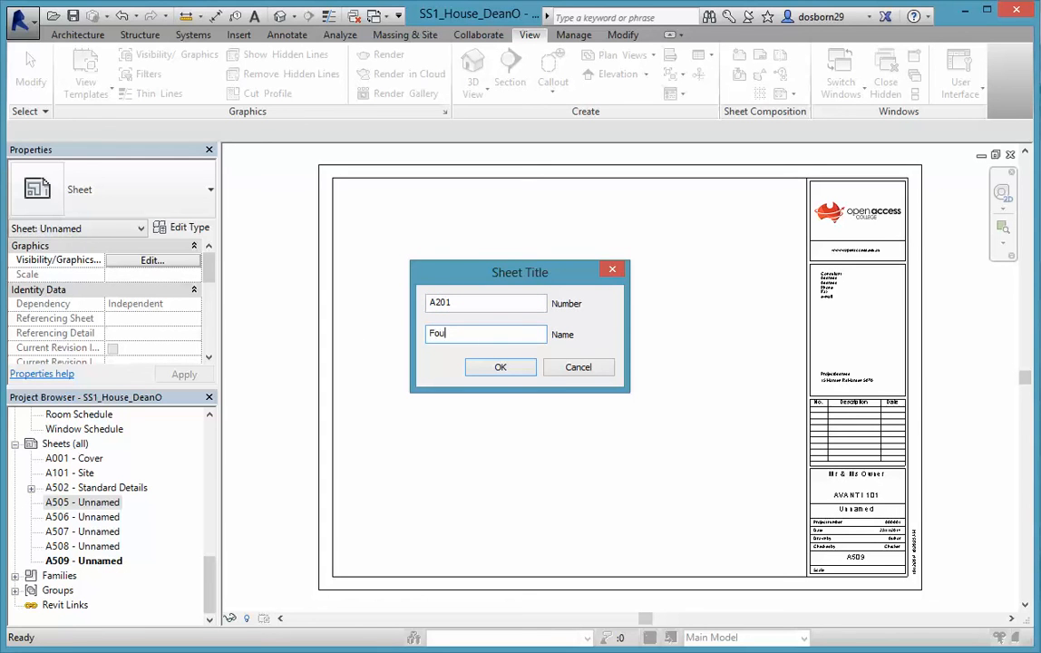
pyautogui.write('ndation')
pyautogui.click(501, 370)
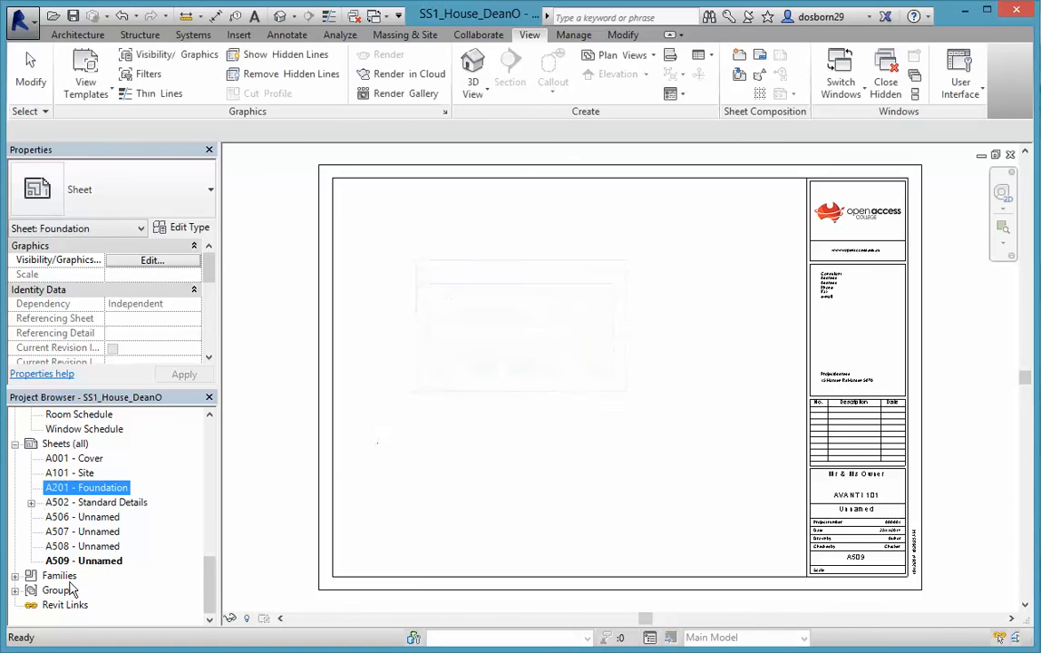
# Step: Change sheet A506 - Unnamed to number A301 and name Floor Plan
pyautogui.click(95, 519)
pyautogui.rightClick(97, 528)
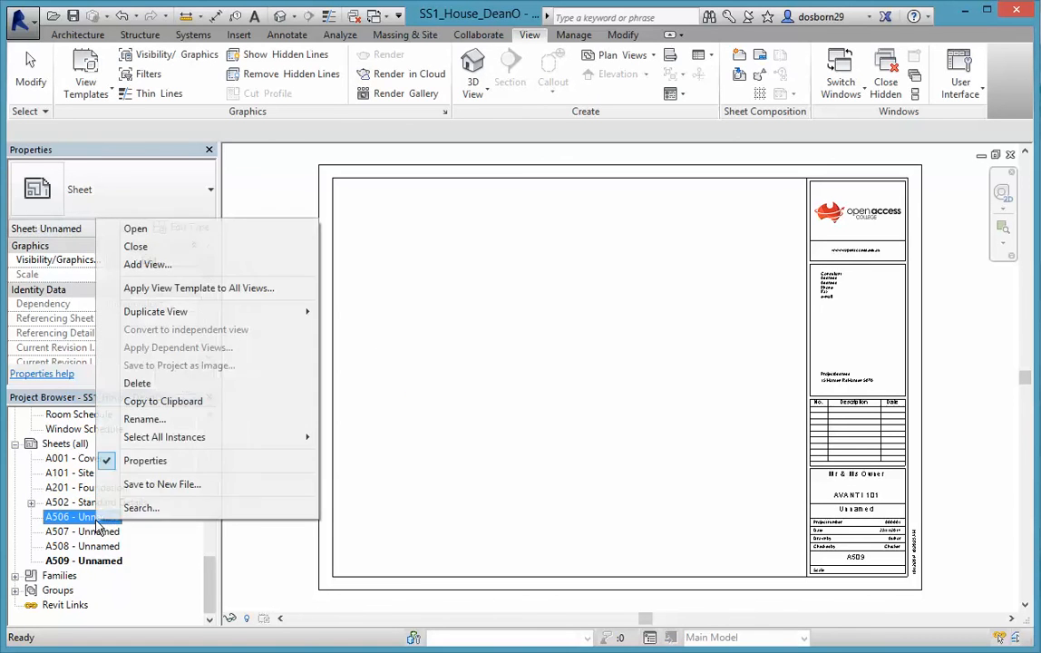
pyautogui.click(150, 422)
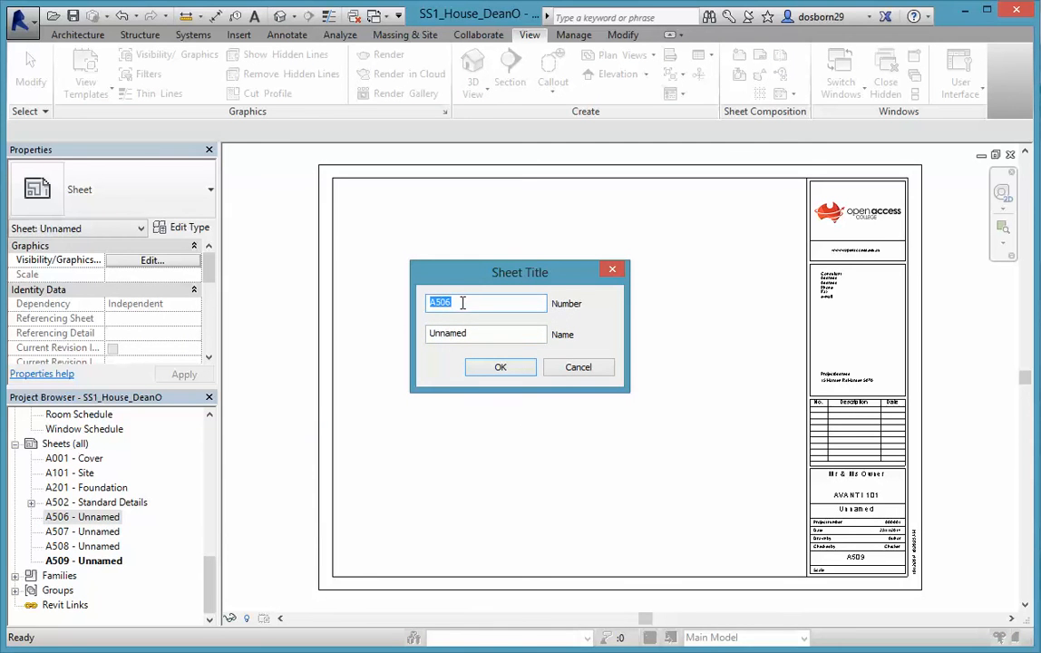
pyautogui.moveTo(462, 302); pyautogui.dragTo(441, 303)
pyautogui.write('301')
pyautogui.moveTo(468, 333); pyautogui.dragTo(390, 335)
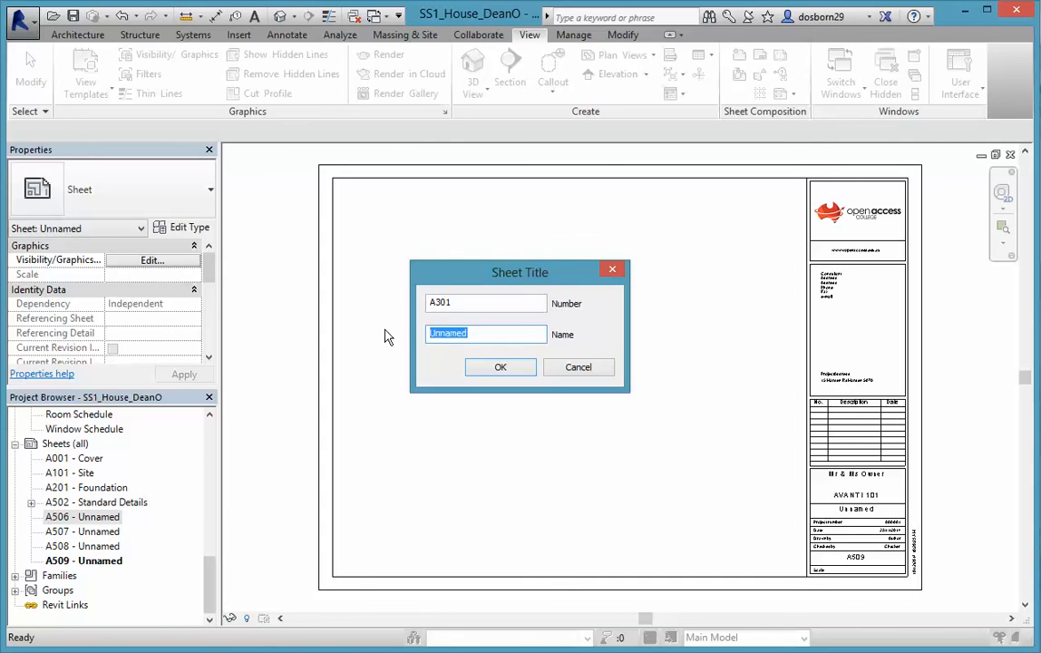
pyautogui.write('Floor Plan')
pyautogui.click(501, 367)
# Step: Change sheet A507 - Unnamed to number A401 and name Nth & Sth Elevations
pyautogui.click(100, 533)
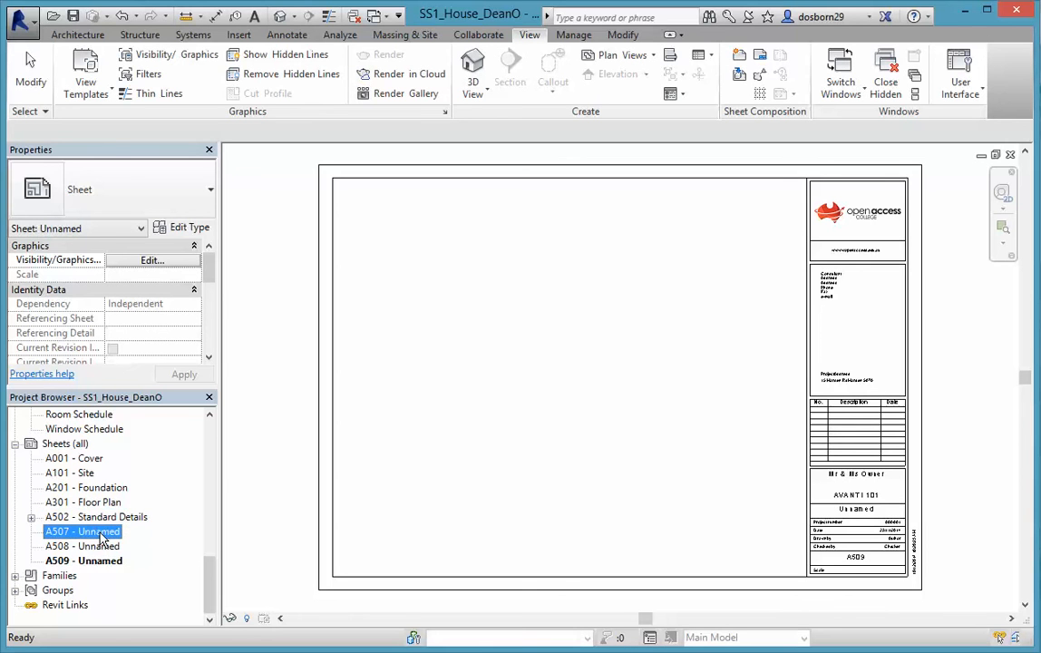
pyautogui.rightClick(103, 536)
pyautogui.click(145, 430)
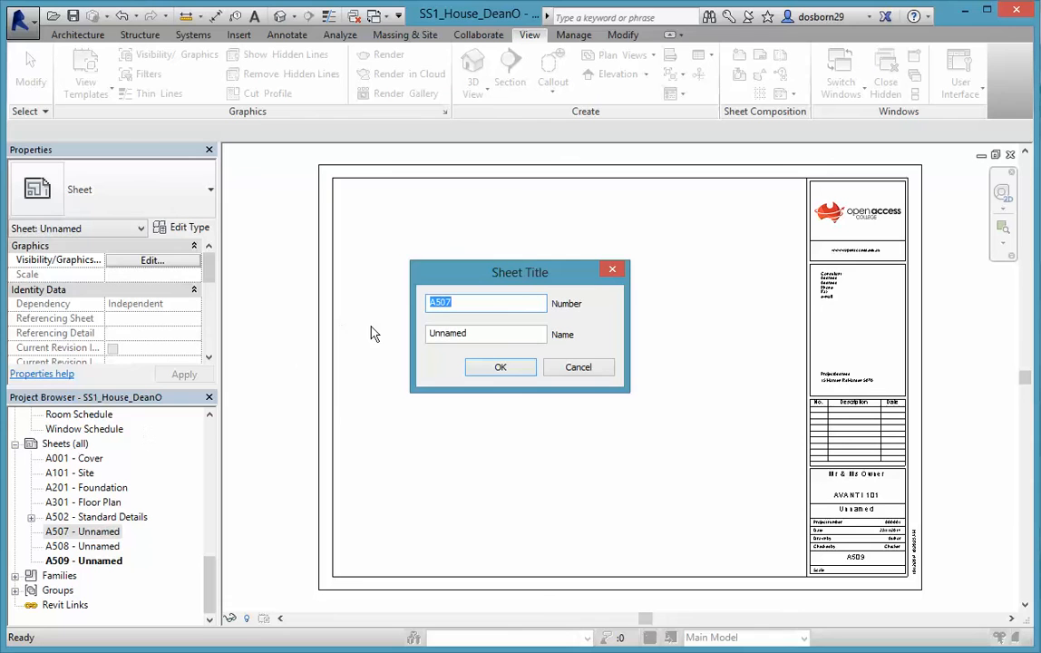
pyautogui.click(473, 305)
pyautogui.moveTo(448, 304); pyautogui.dragTo(438, 302)
pyautogui.write('401')
pyautogui.moveTo(473, 335); pyautogui.dragTo(349, 329)
pyautogui.write('Nth')
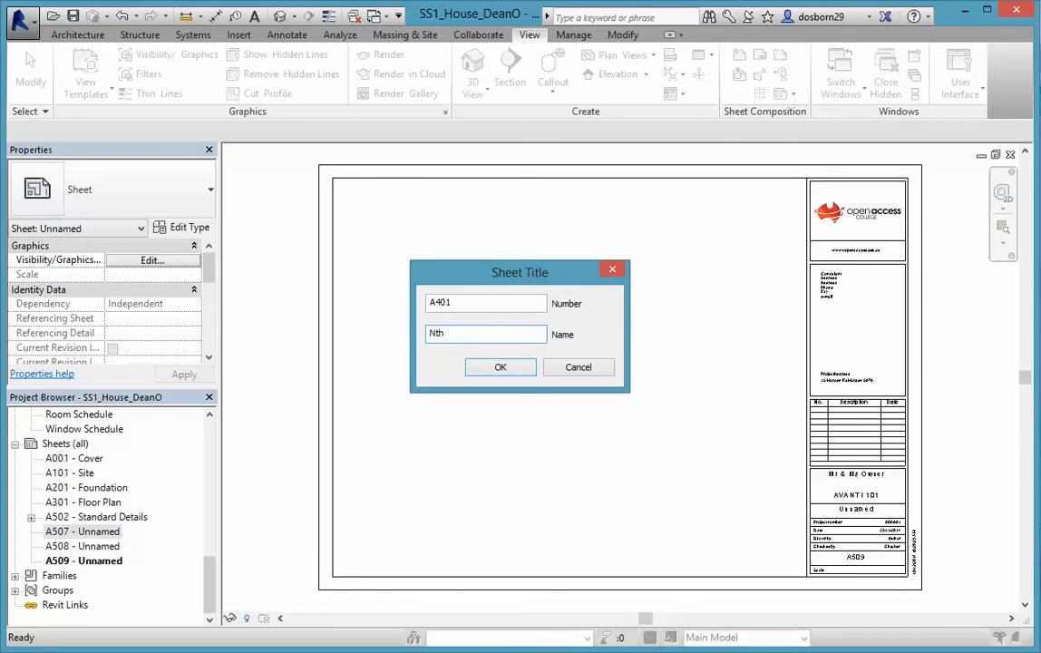
pyautogui.write(' & Sth Elevations')
pyautogui.click(513, 370)
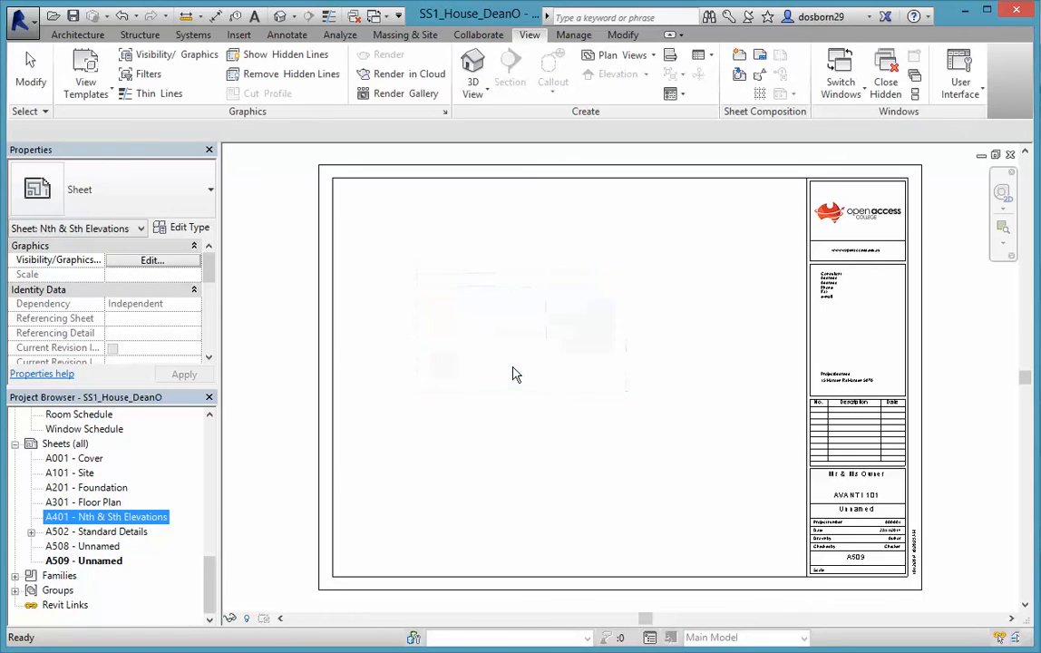
# Step: Change sheet A508 - Unnamed to number A402 and name Est & Wst Elevations
pyautogui.click(78, 534)
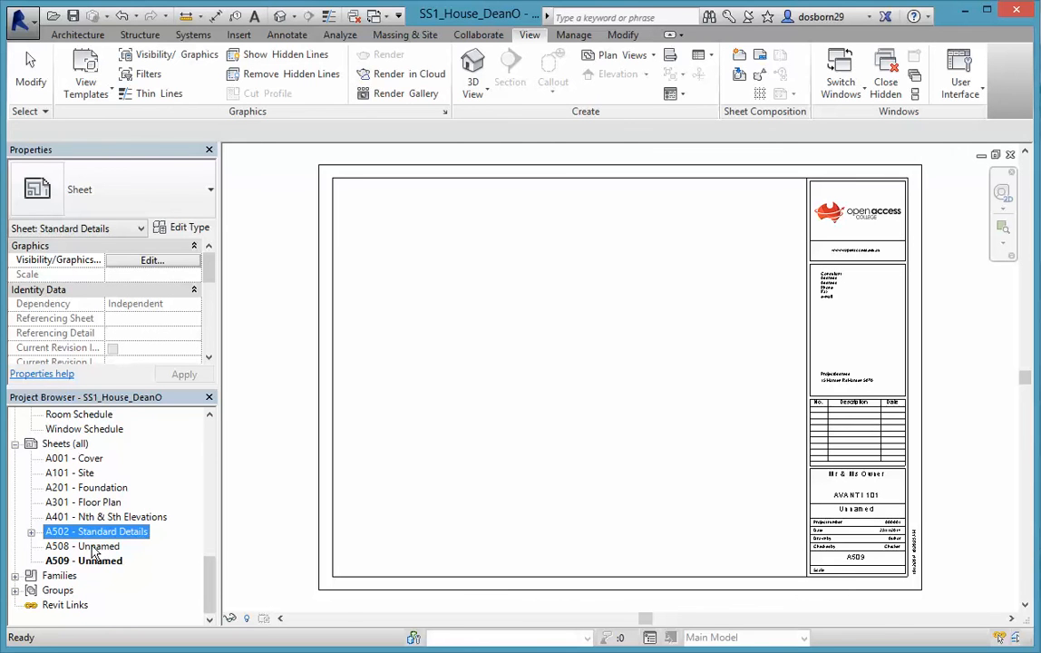
pyautogui.click(91, 548)
pyautogui.rightClick(91, 548)
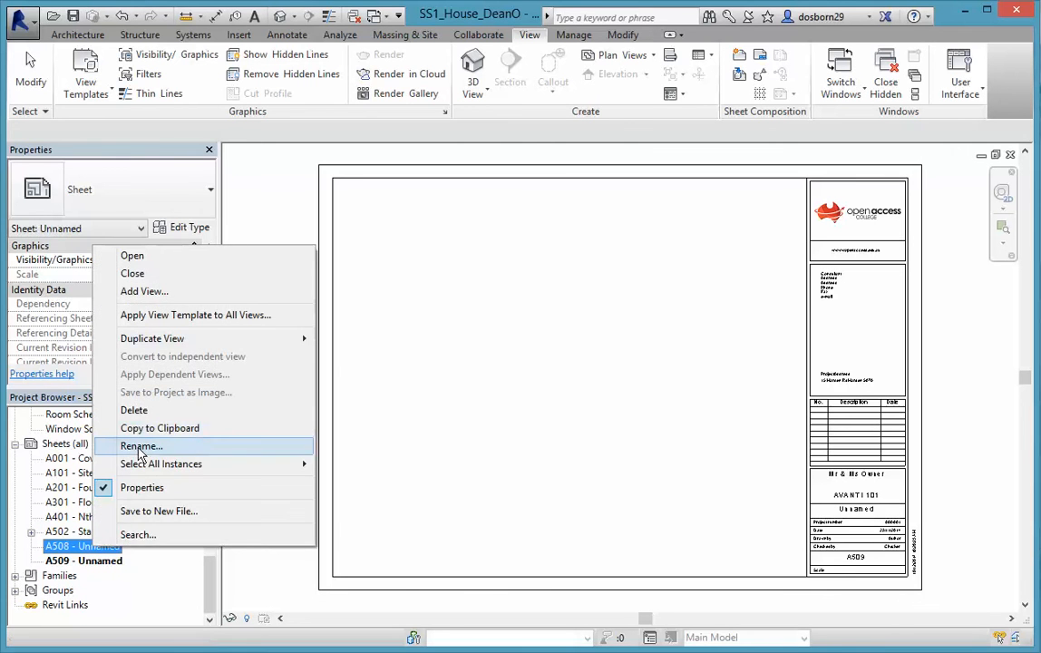
pyautogui.click(136, 446)
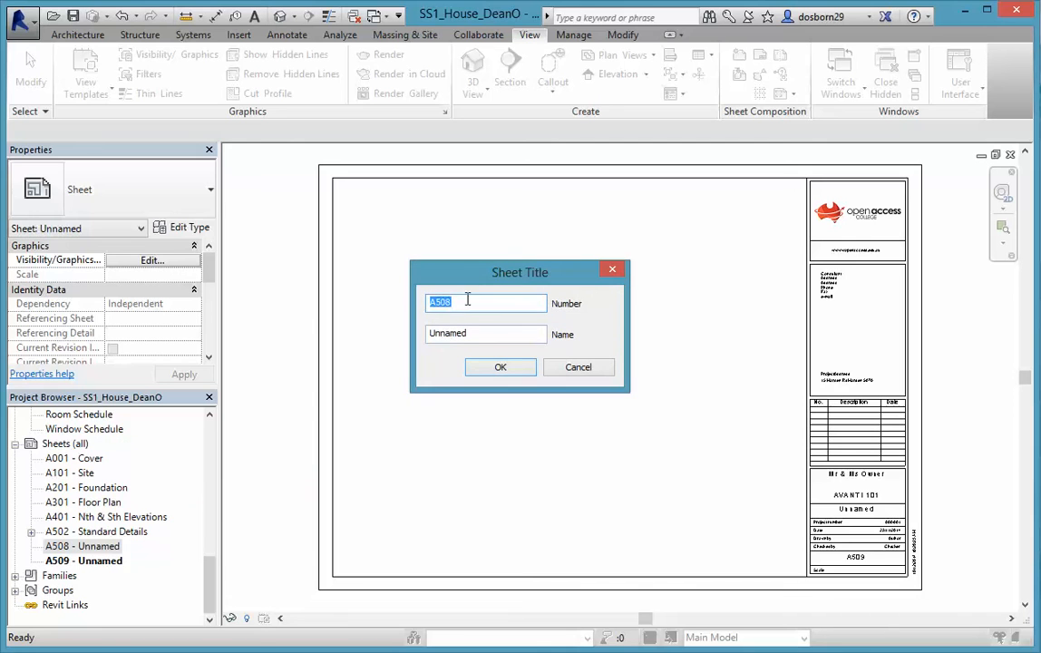
pyautogui.moveTo(454, 302); pyautogui.dragTo(437, 303)
pyautogui.write('402')
pyautogui.moveTo(488, 335); pyautogui.dragTo(367, 338)
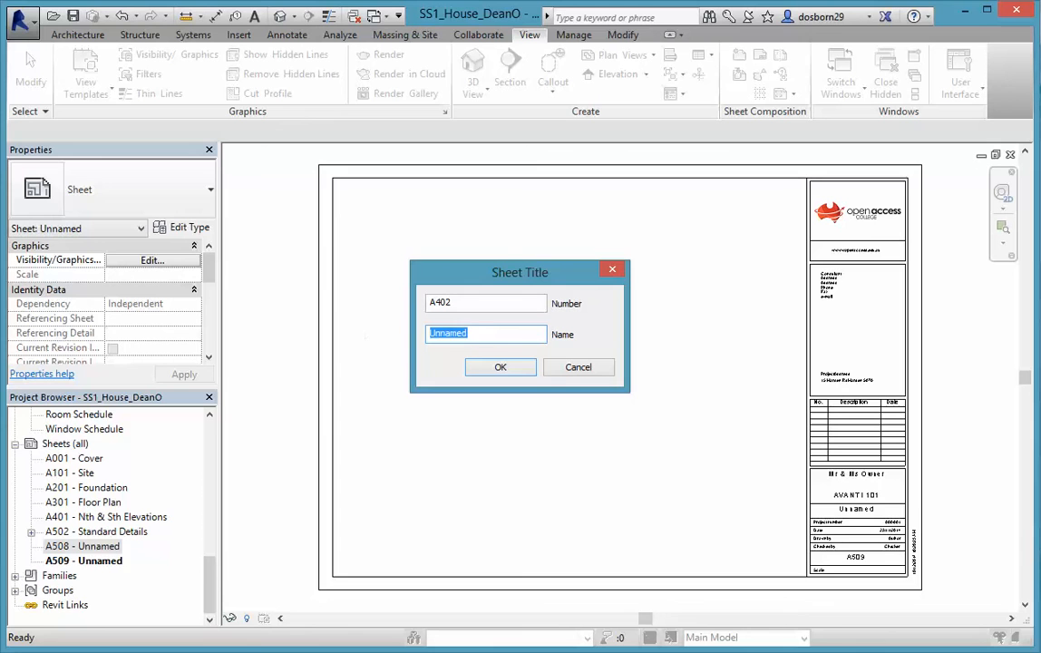
pyautogui.write('Est & Wst Elevations')
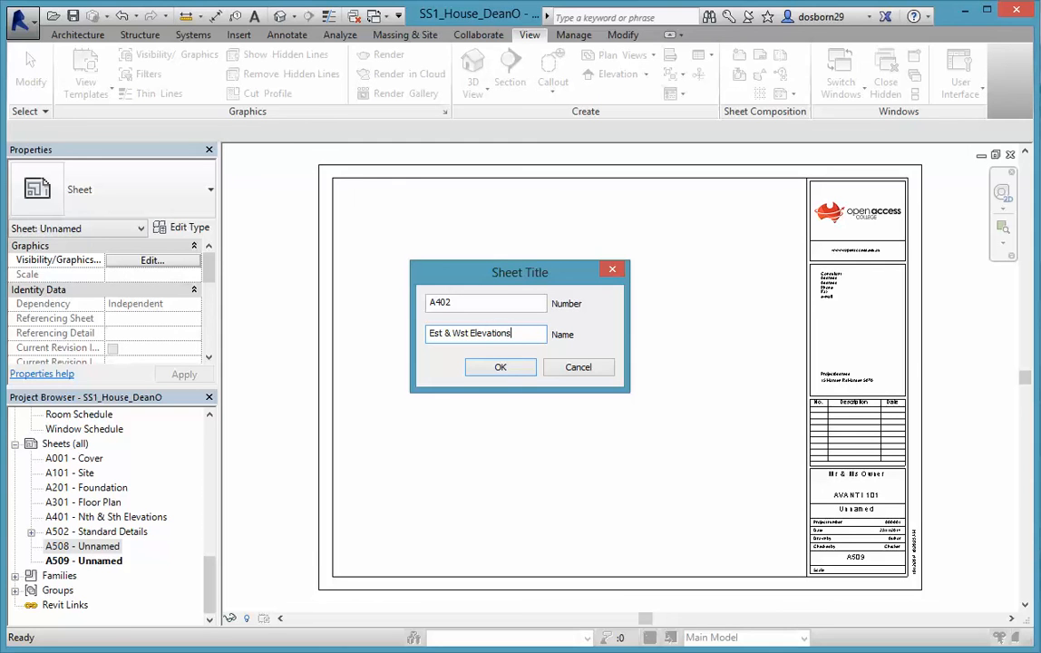
pyautogui.click(501, 370)
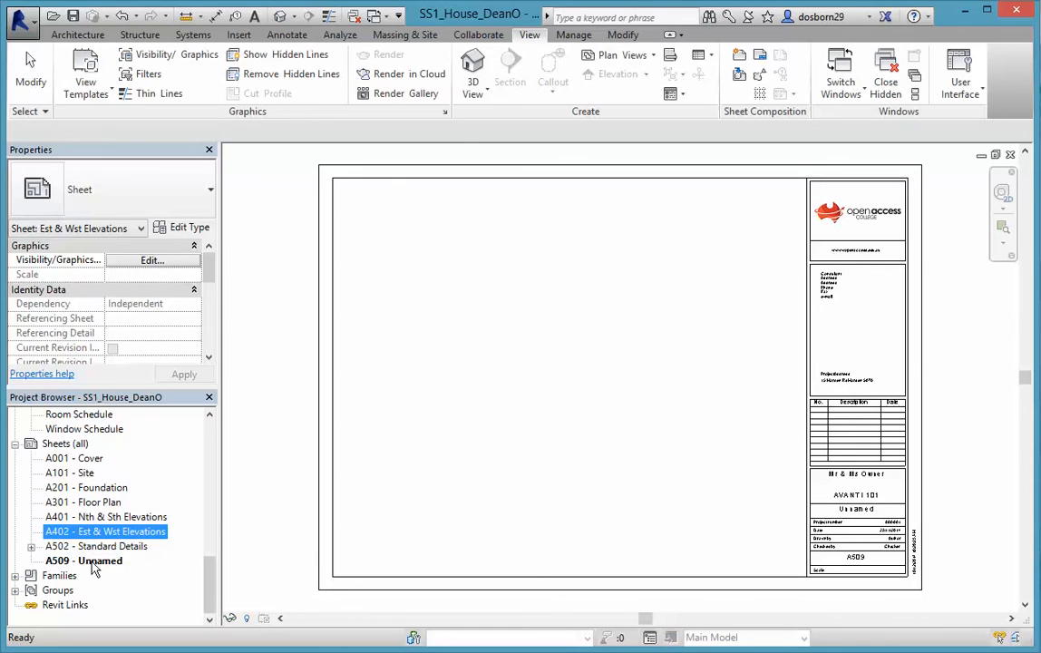
# Step: Rename sheet A509 - Unnamed as Wall Sections, keeping its sheet number
pyautogui.click(91, 561)
pyautogui.rightClick(93, 566)
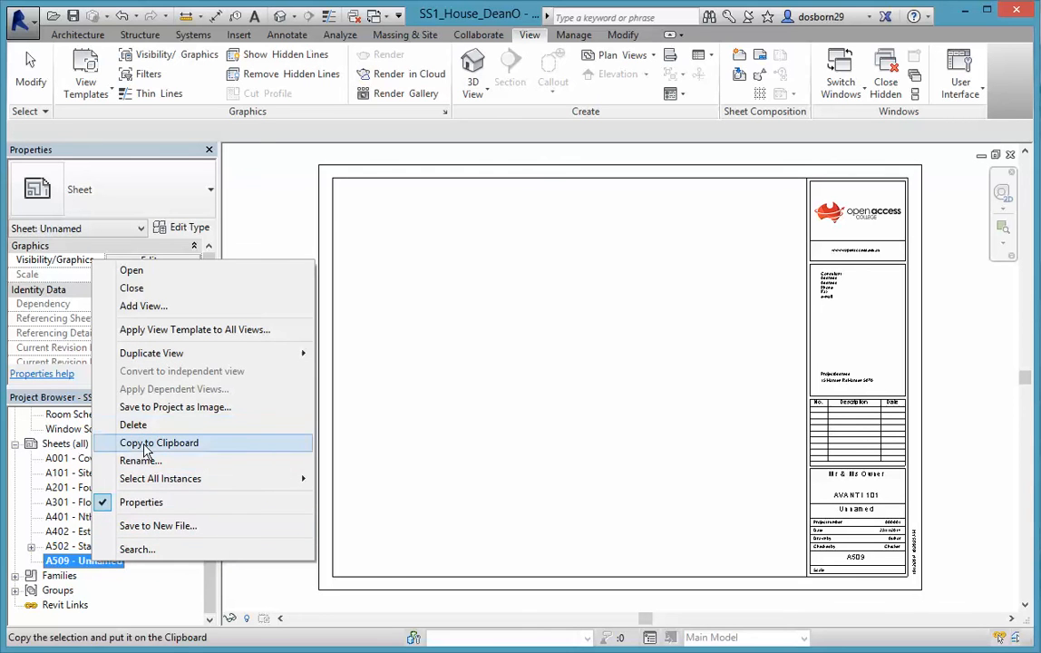
pyautogui.click(141, 461)
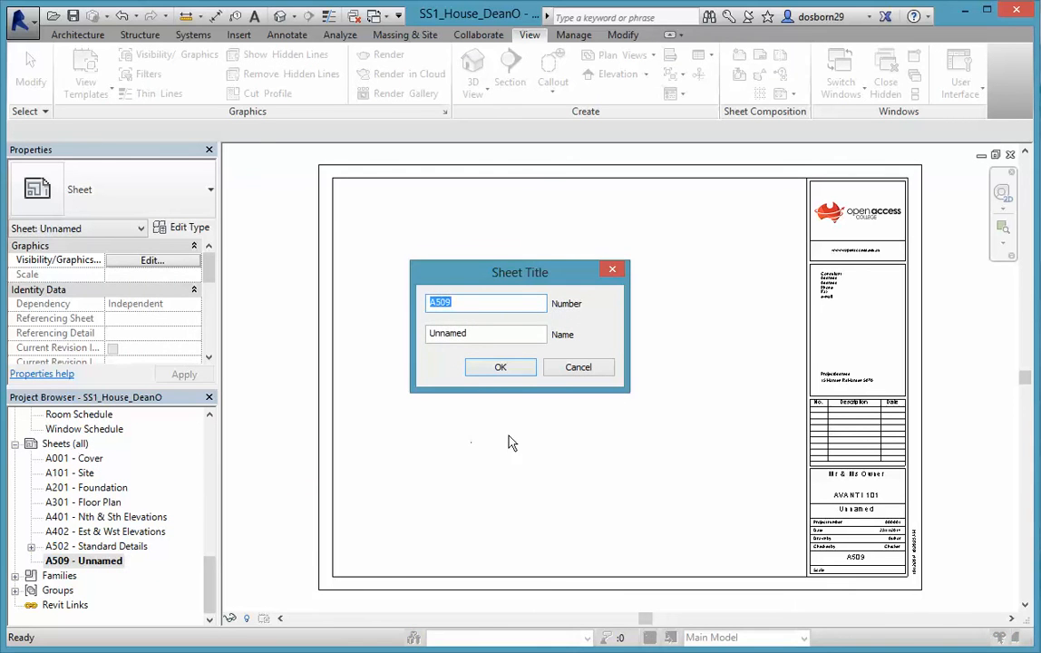
pyautogui.moveTo(488, 336); pyautogui.dragTo(412, 342)
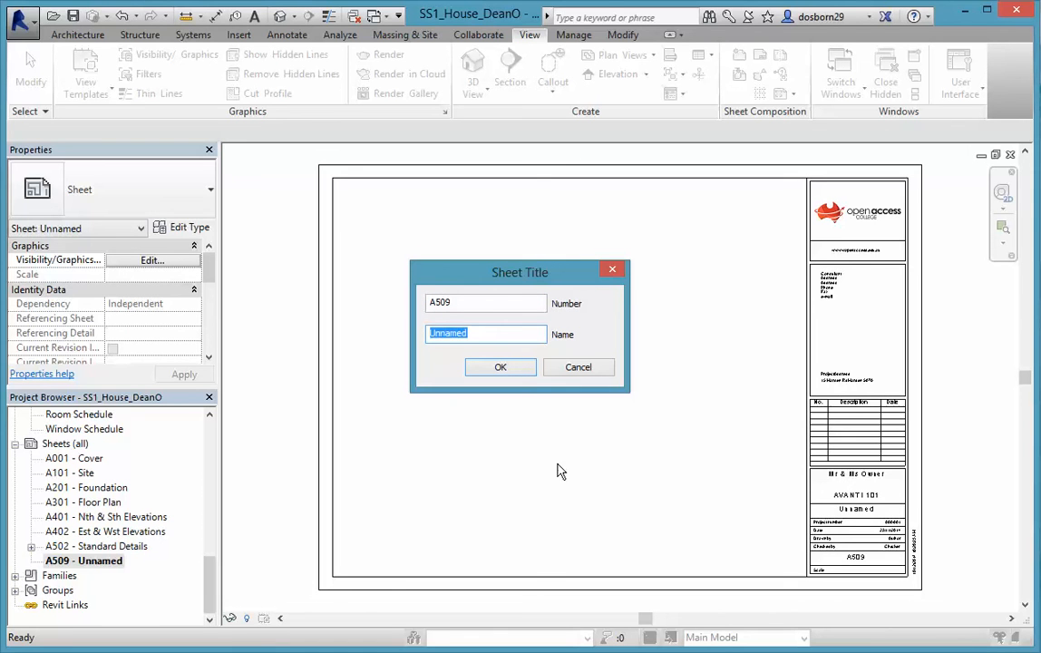
pyautogui.write('Wla')
pyautogui.write('Sections')
pyautogui.click(506, 368)
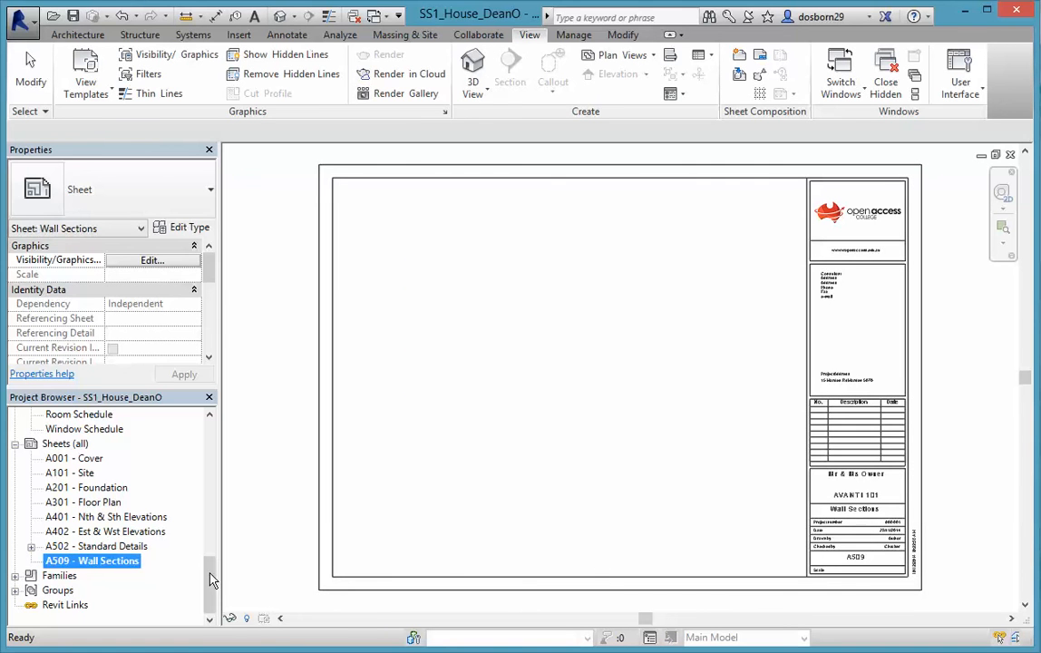
# Step: Open the Floor Plan sheet A301 and the Foundation sheet A201 to check their title blocks
pyautogui.click(83, 503)
pyautogui.doubleClick(84, 503)
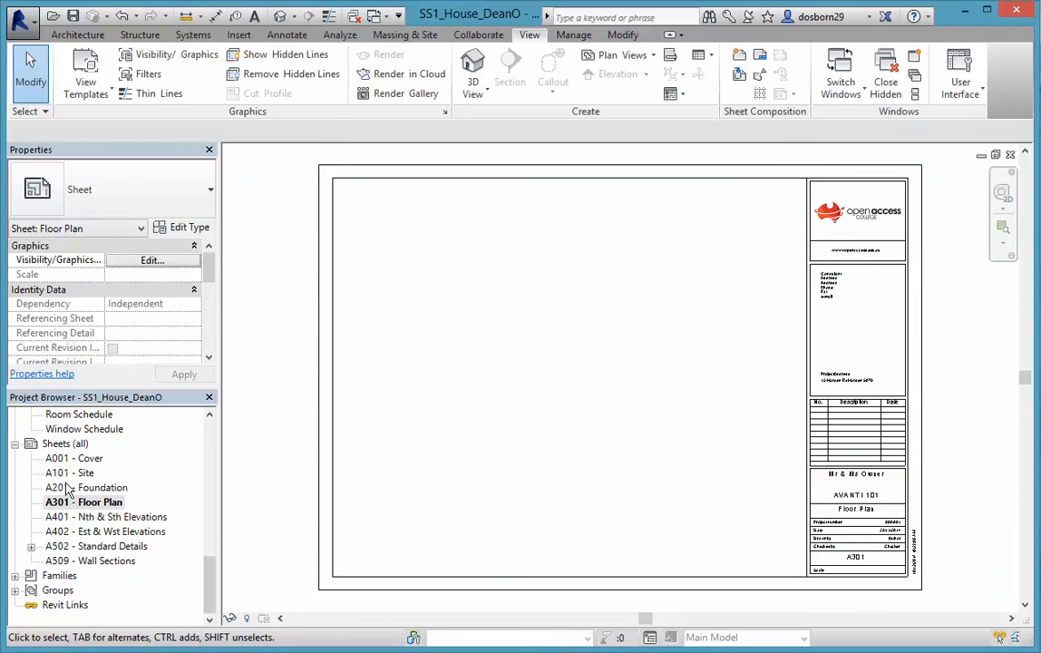
pyautogui.doubleClick(101, 488)
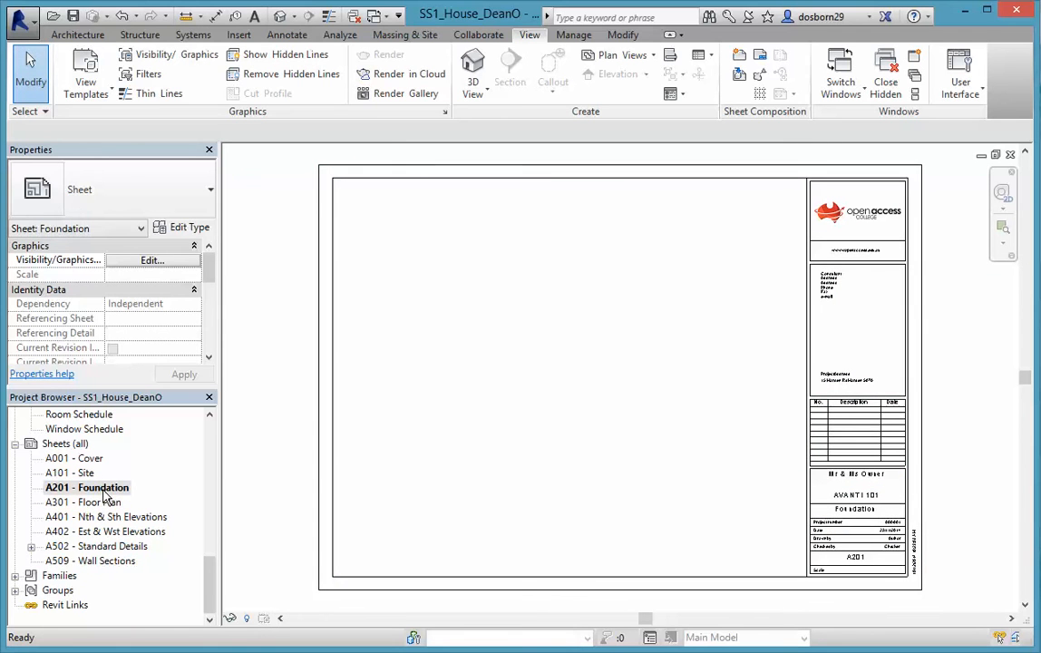